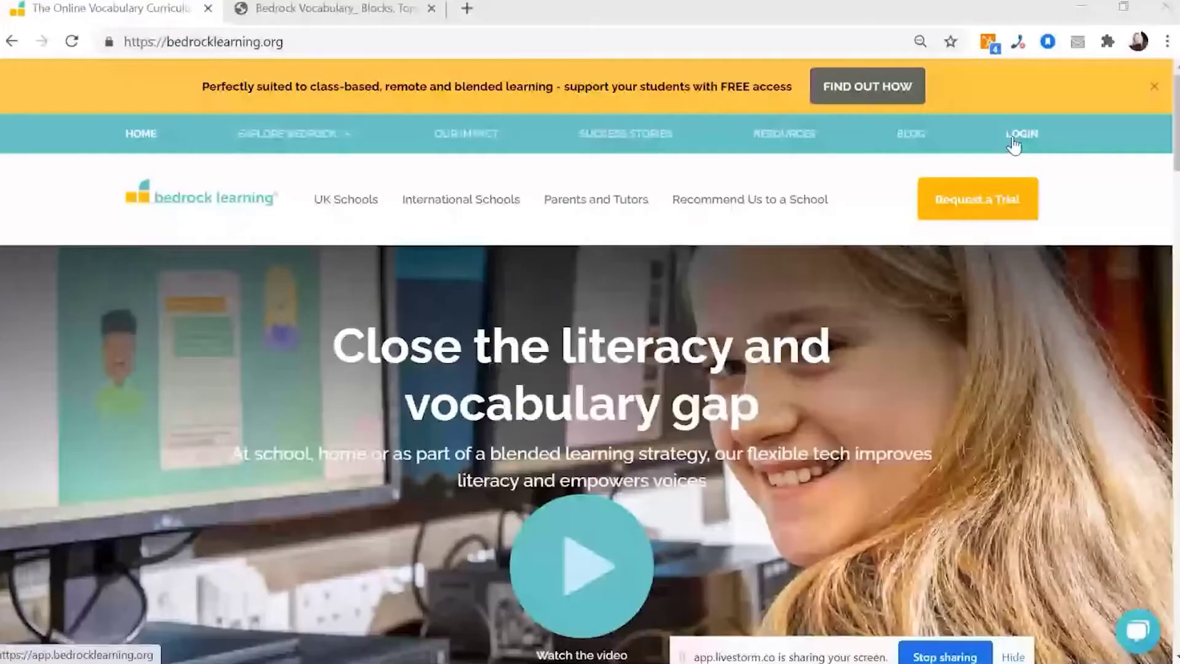
- Open the Bedrock Vocabulary login in a new tab and switch to the Guardian/Teacher sign-in form
click(1020, 134)
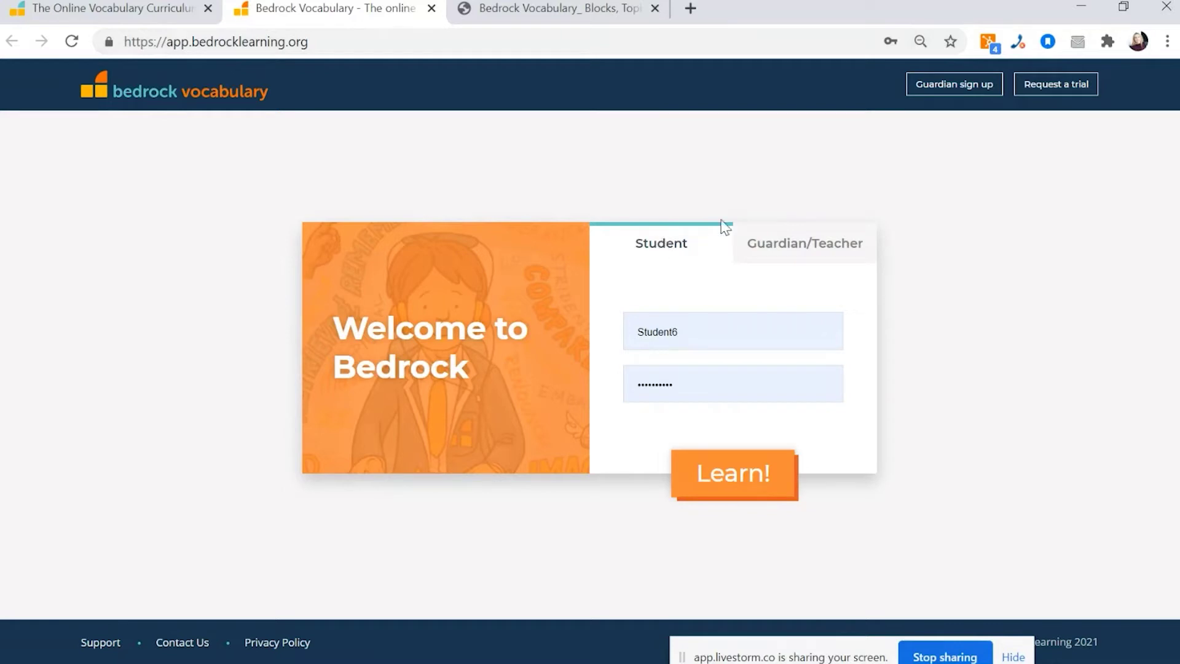
click(768, 251)
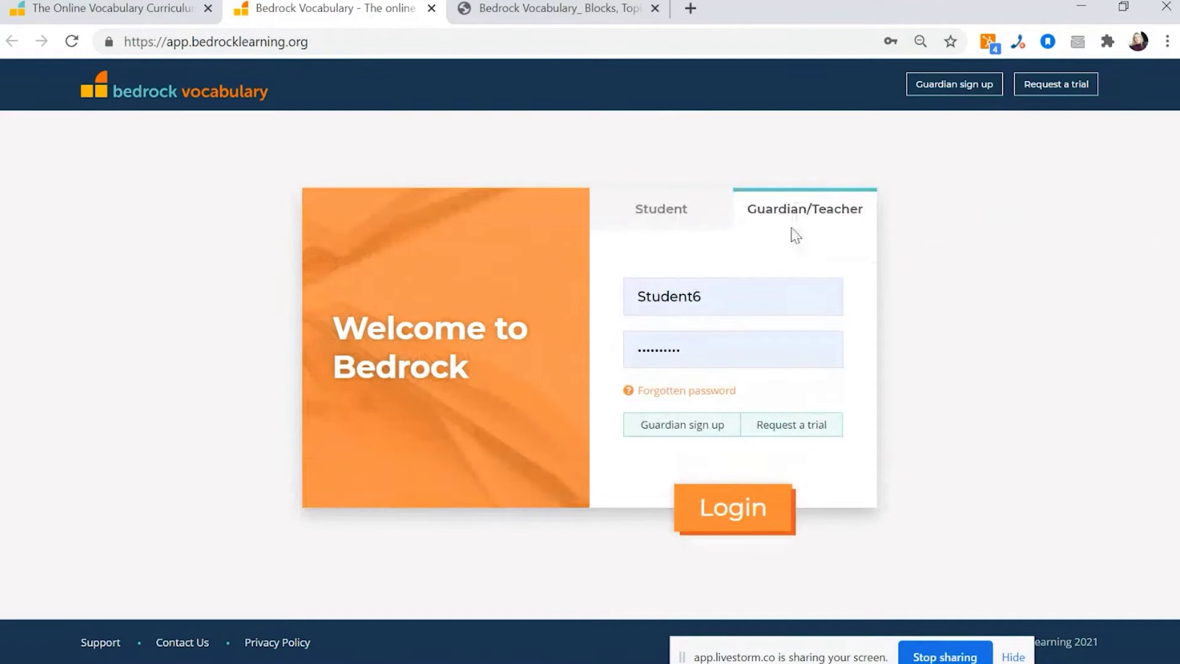
- Start creating a guardian account using the School access code option
click(692, 437)
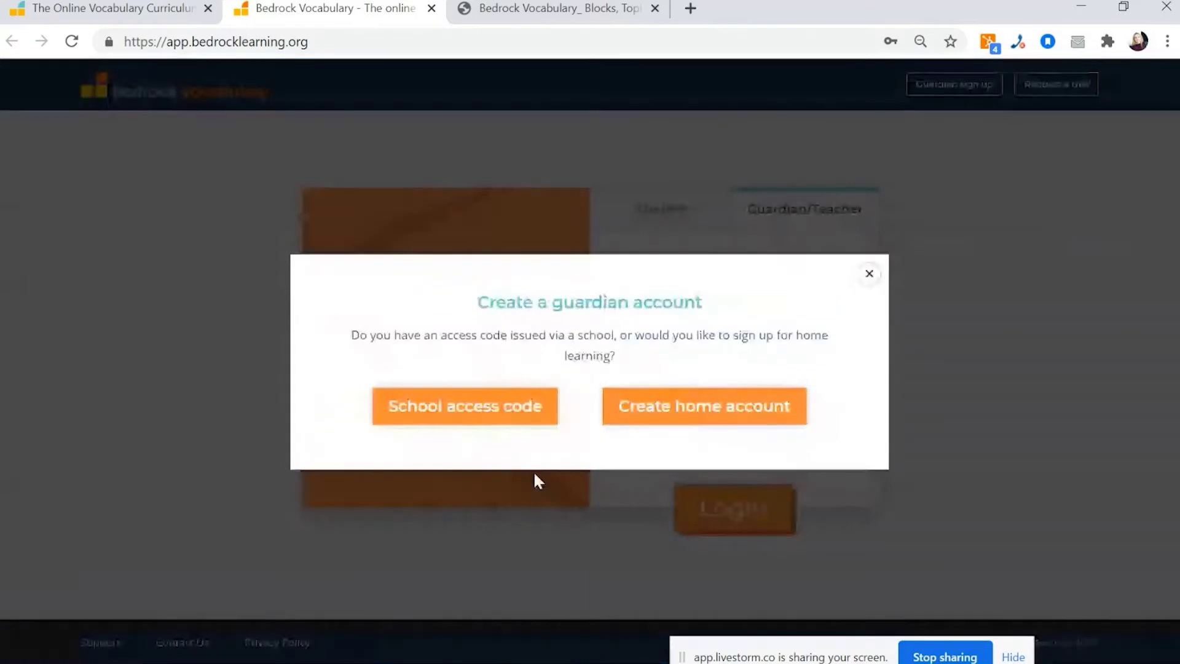
click(482, 415)
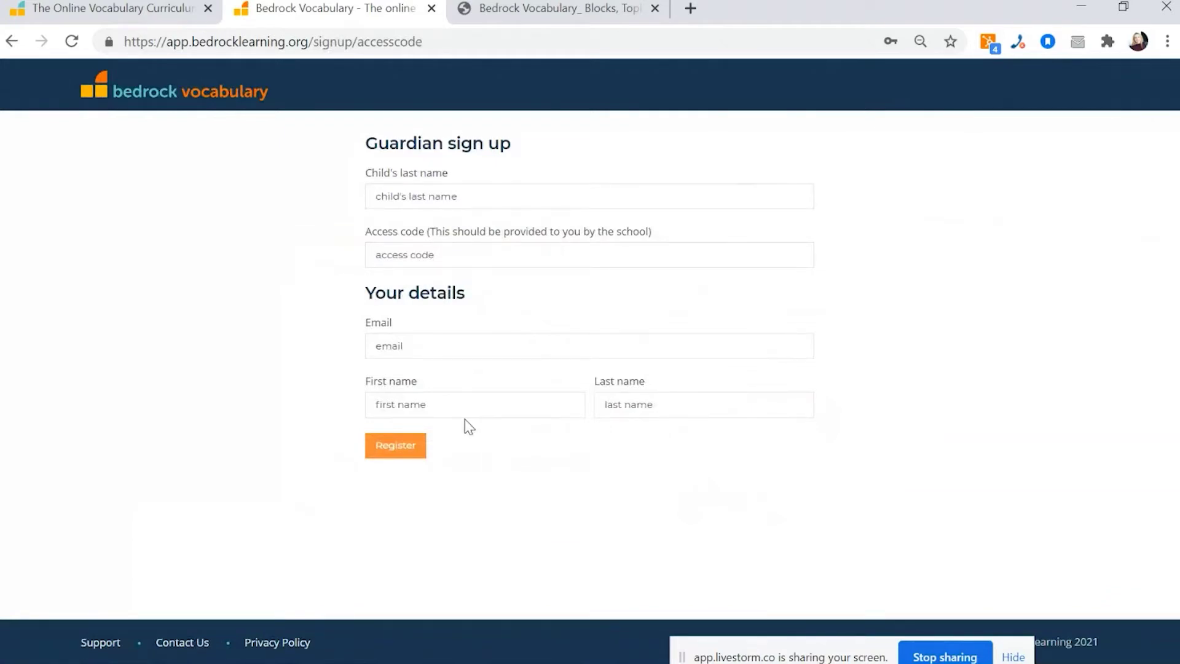
- Enter the child's last name, then leave the access code and email fields empty, triggering validation errors
click(440, 206)
text(Bob)
click(379, 259)
click(410, 349)
click(321, 343)
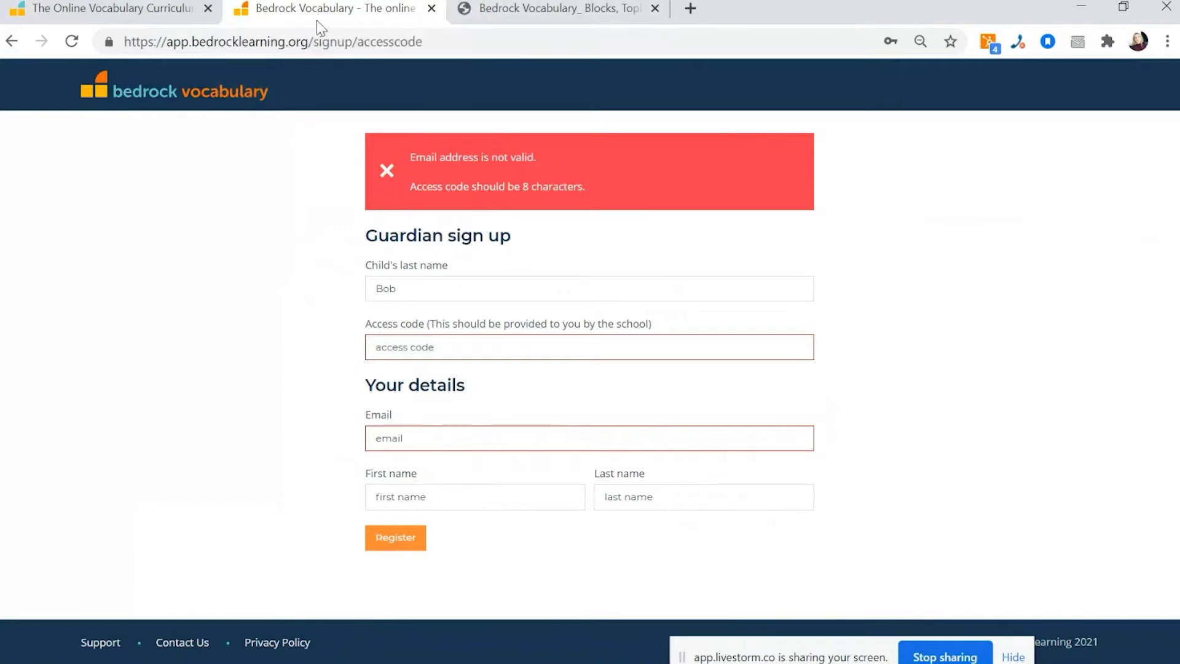
- Log in as staff with the saved Guardian/Teacher credentials and open a Class A student's Progress page
click(11, 42)
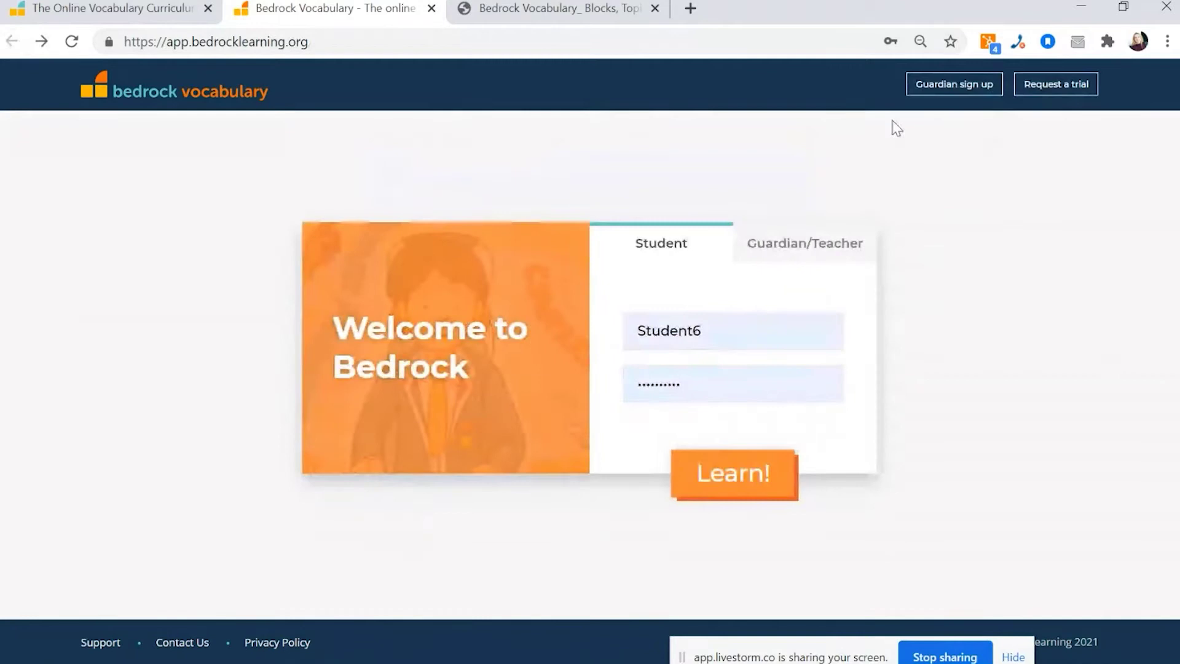
click(768, 259)
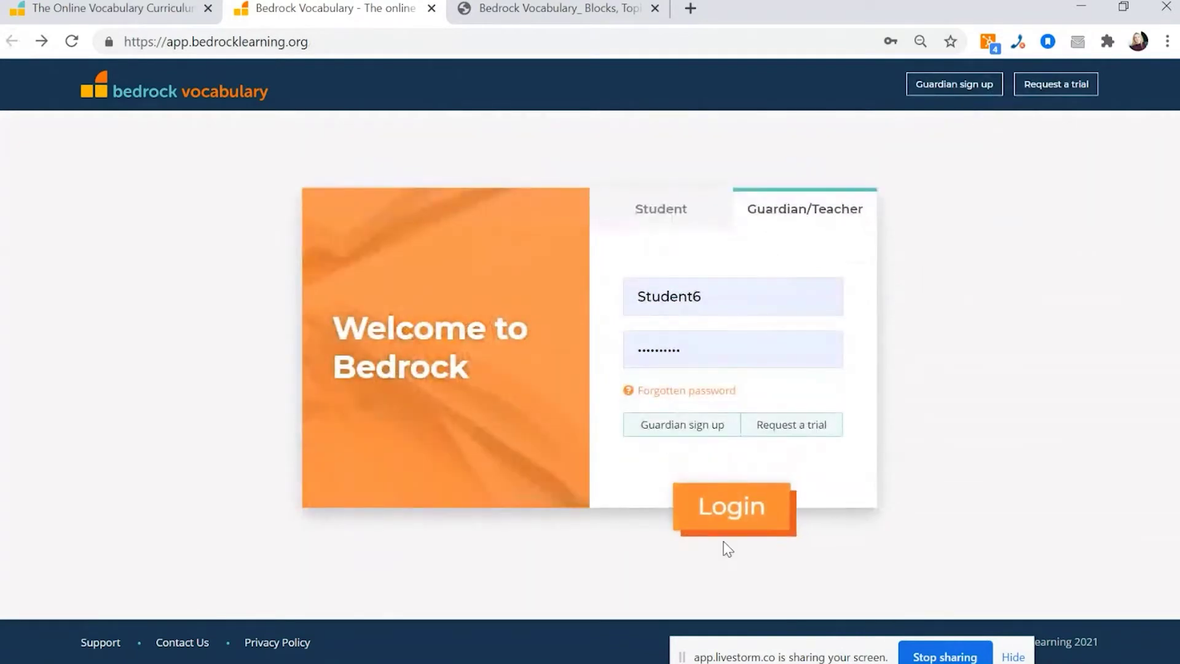
click(727, 290)
click(686, 394)
click(760, 503)
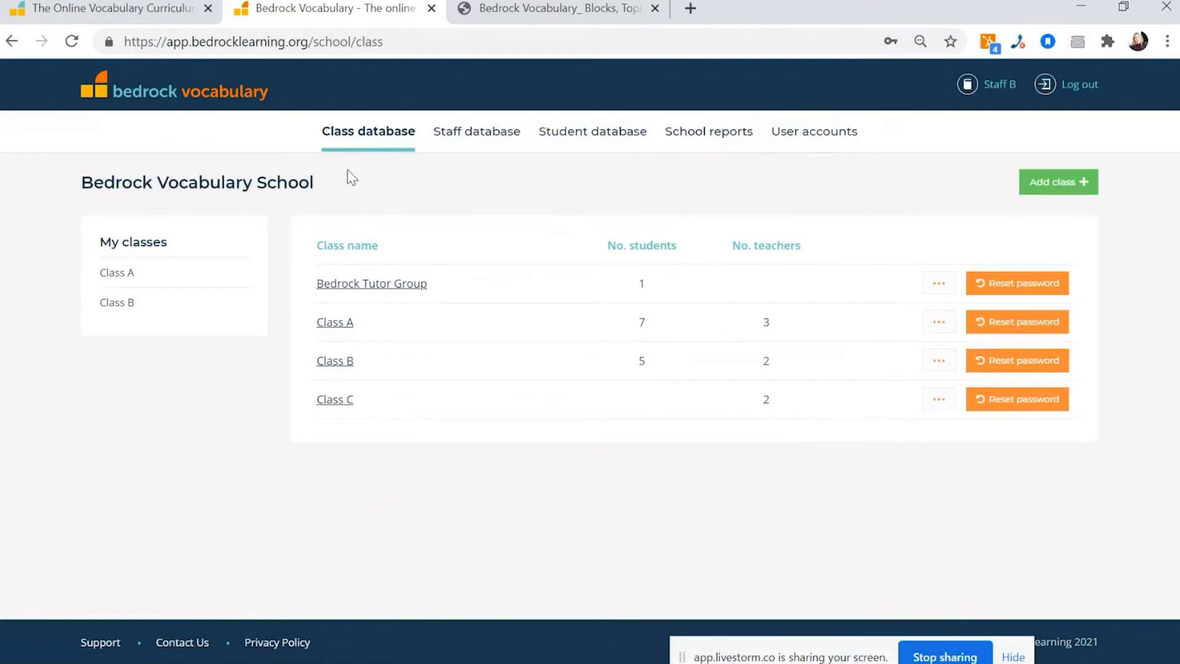
click(337, 323)
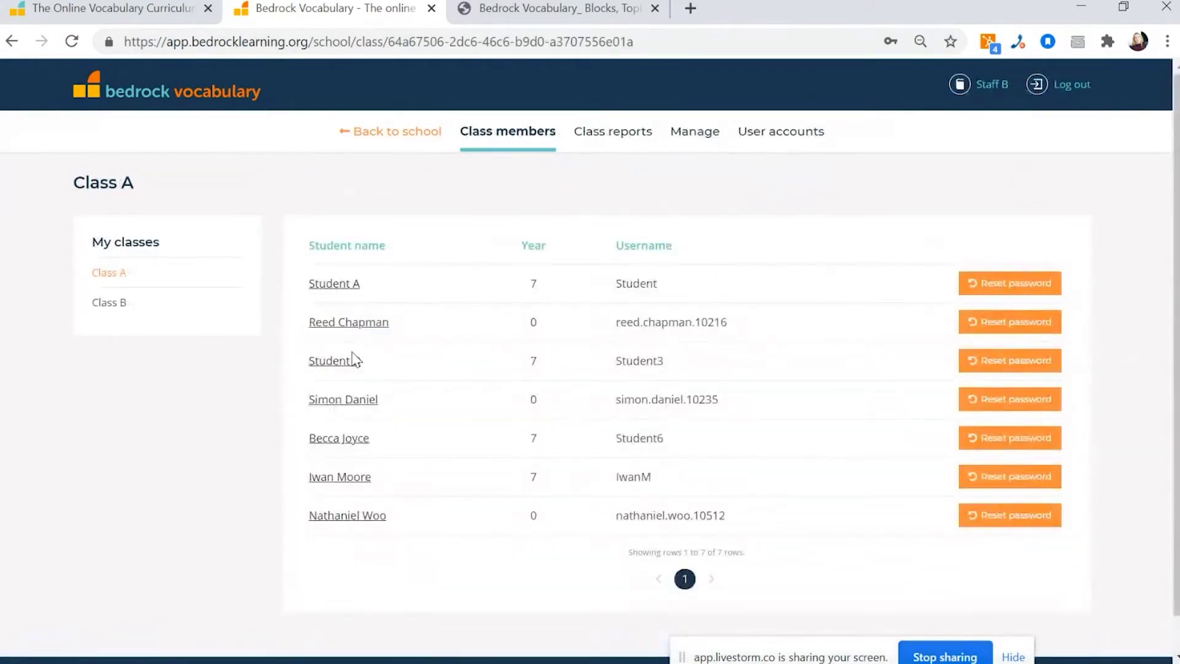
click(356, 439)
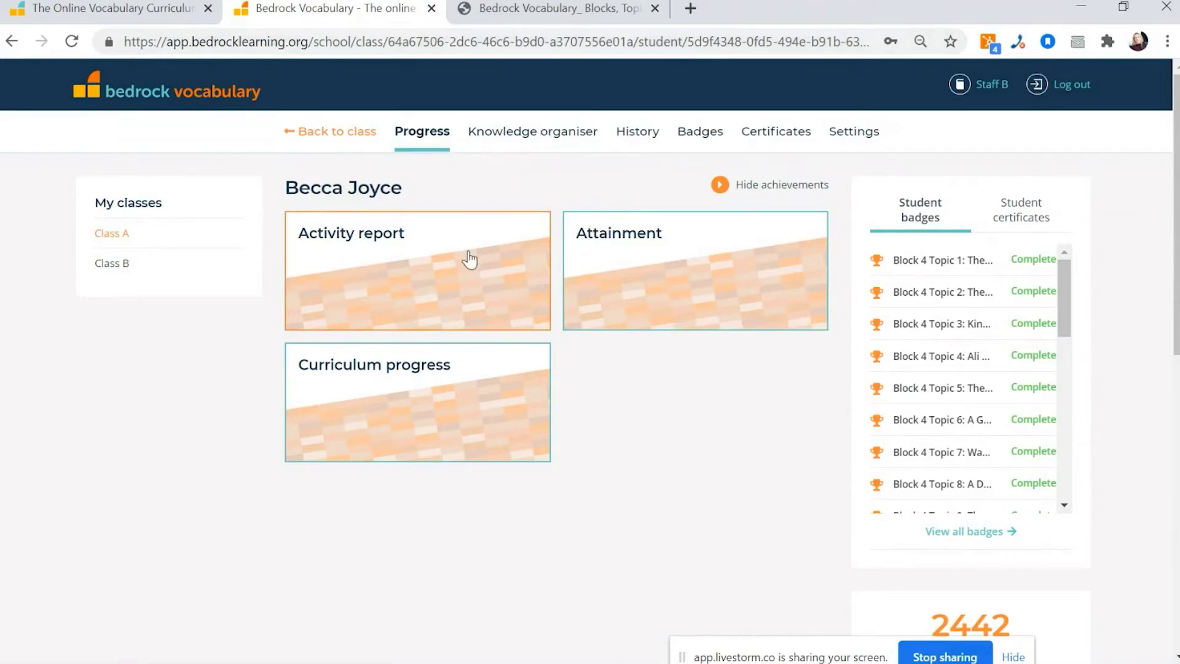
click(544, 150)
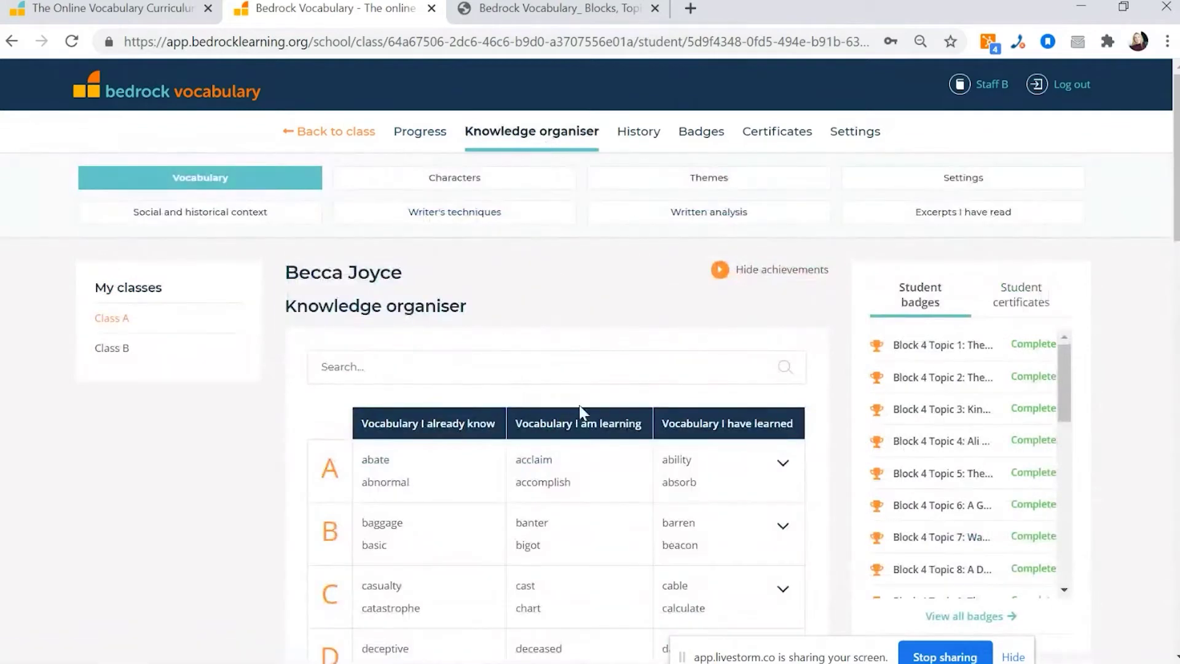
scroll(588, 395, down, 2)
scroll(588, 395, up, 2)
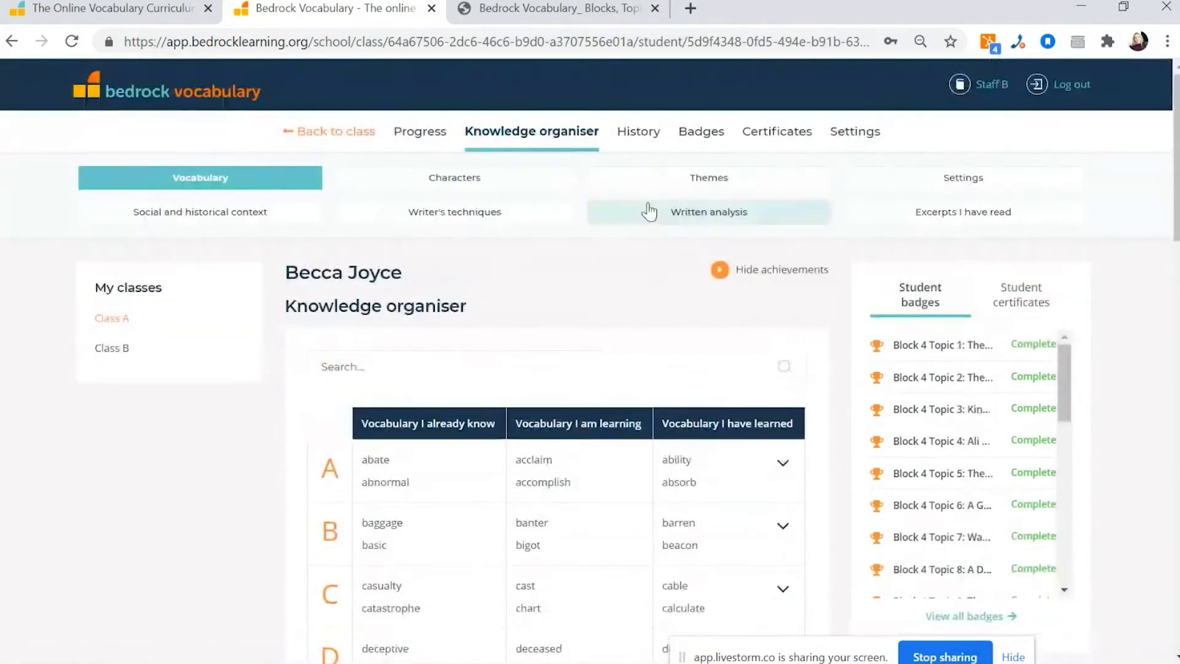
click(653, 139)
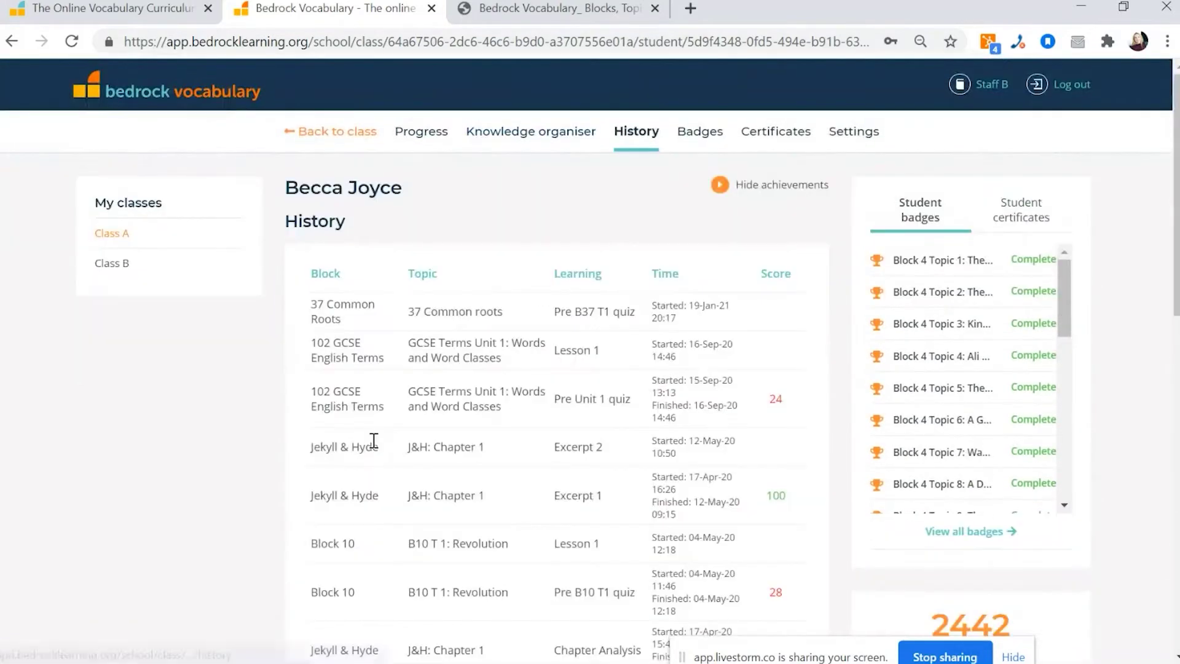
click(704, 126)
click(775, 312)
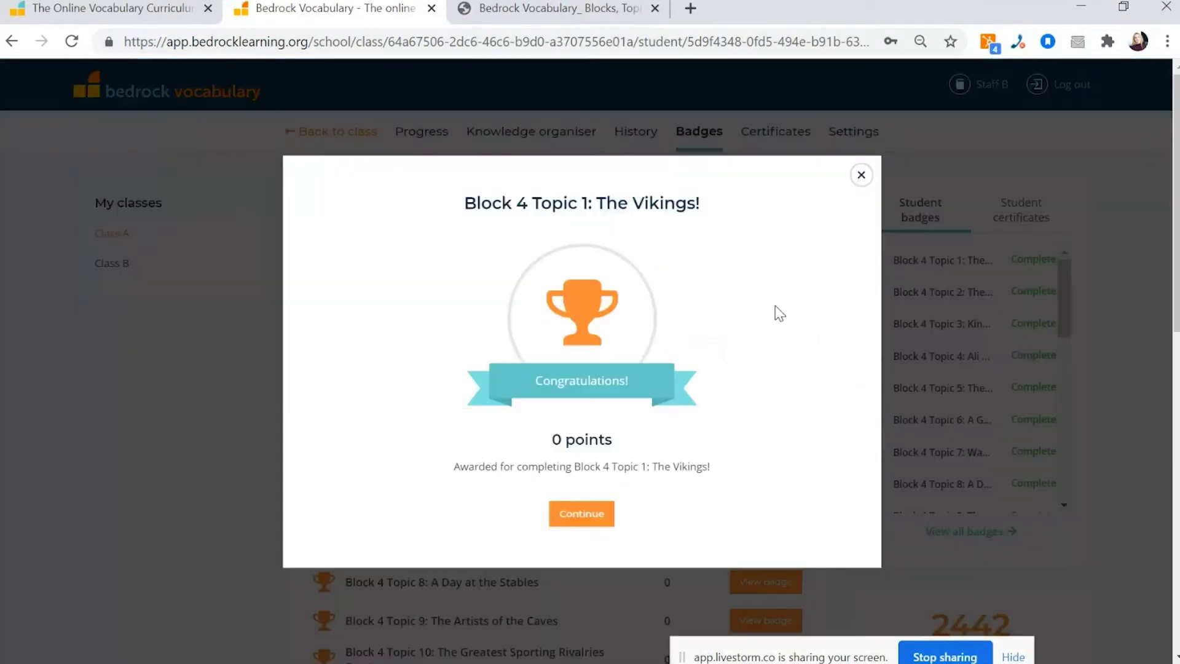
click(861, 174)
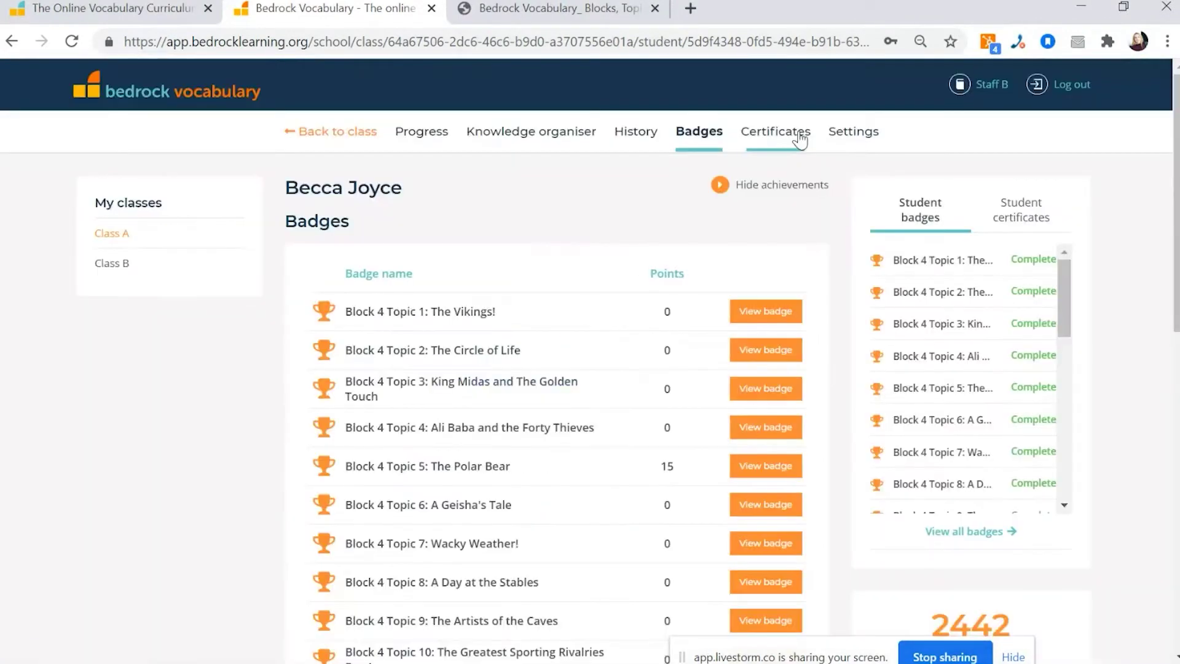
click(776, 131)
click(765, 313)
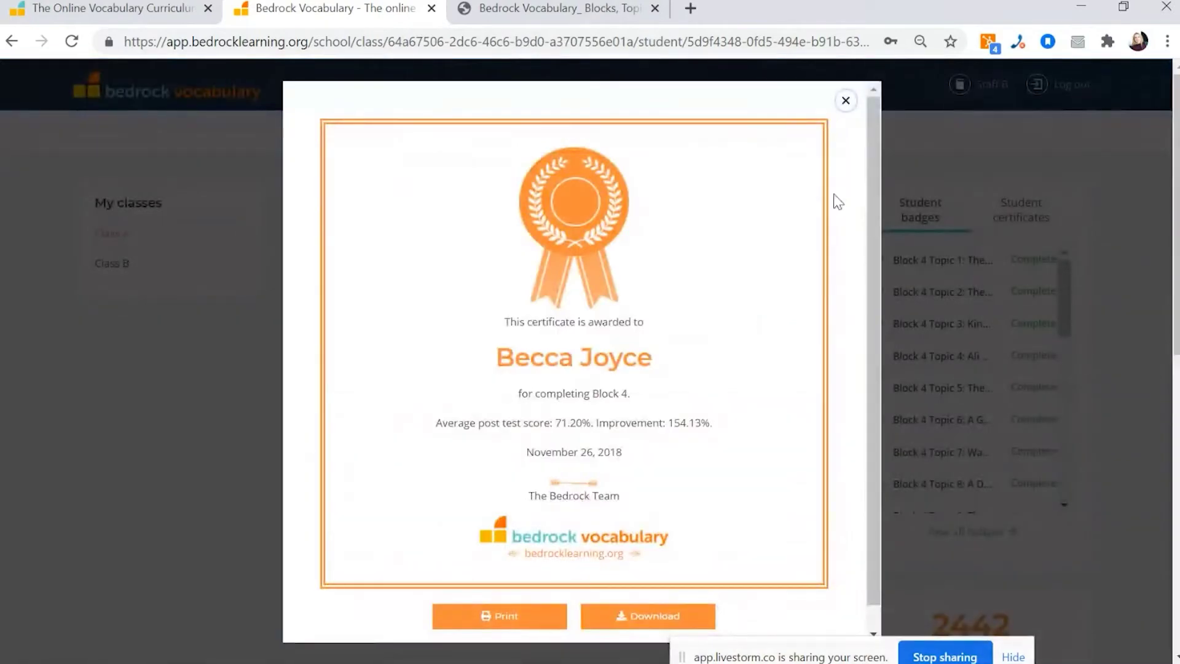
click(846, 102)
scroll(989, 345, down, 3)
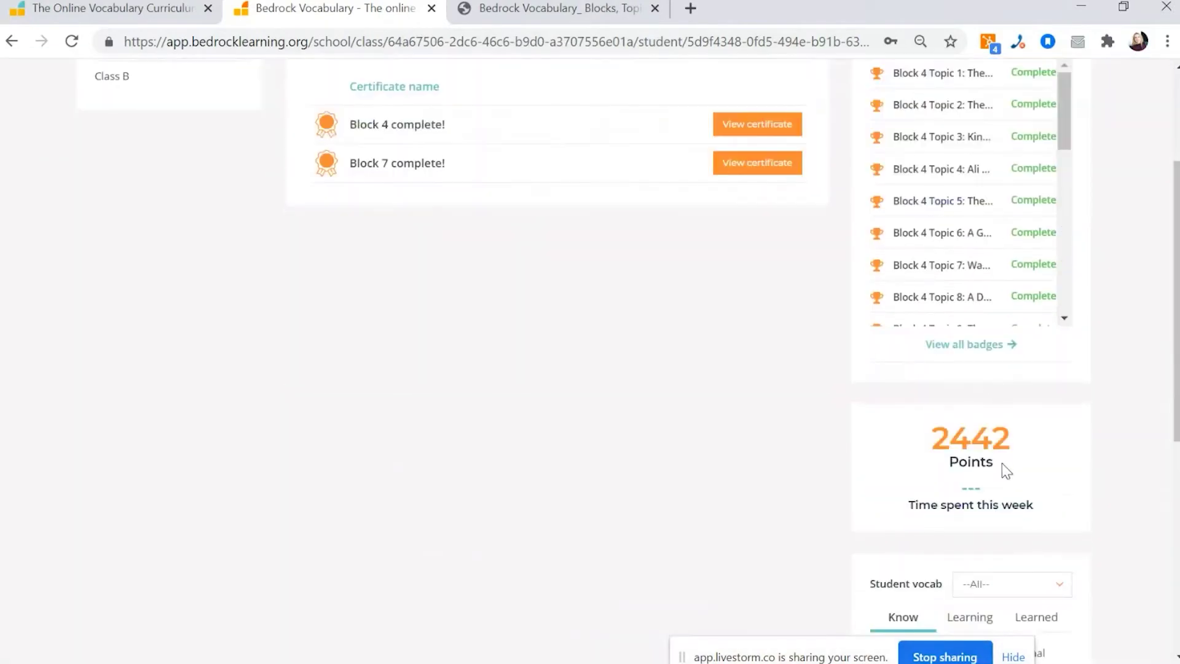
scroll(703, 408, up, 3)
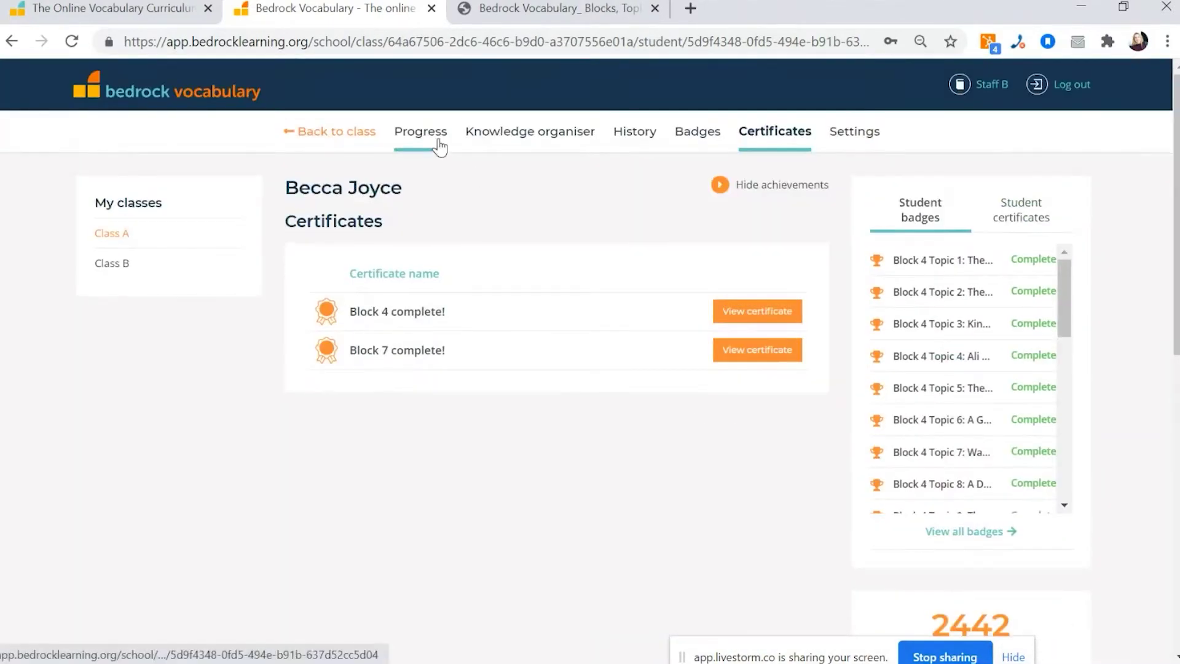
click(437, 139)
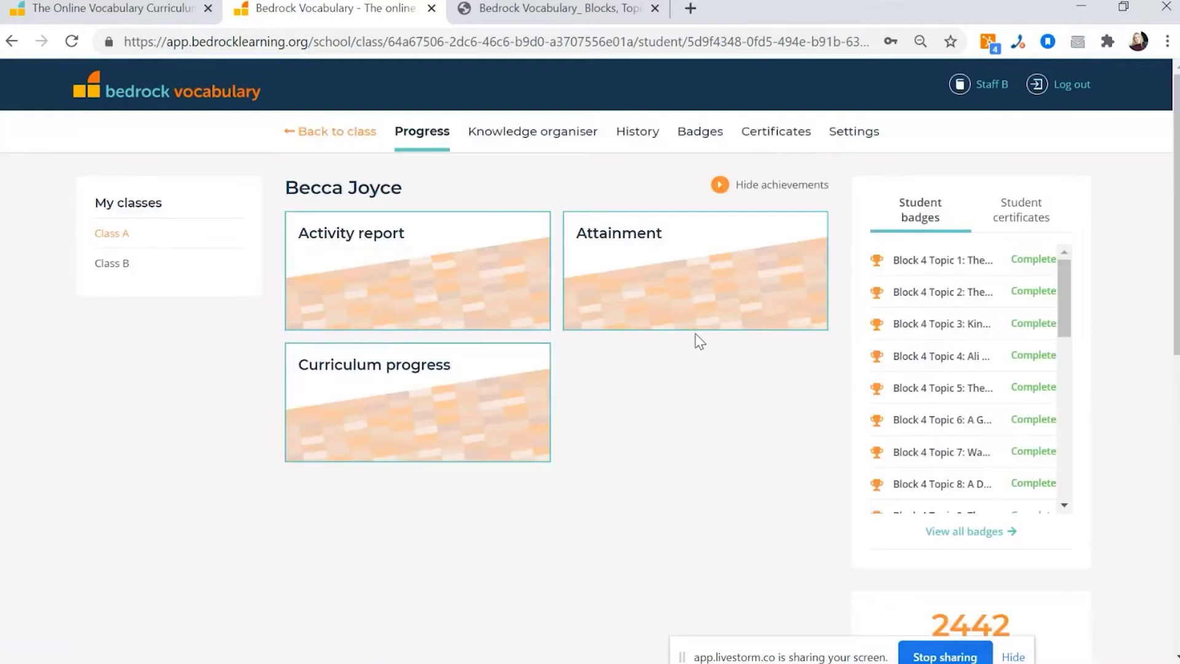
click(514, 310)
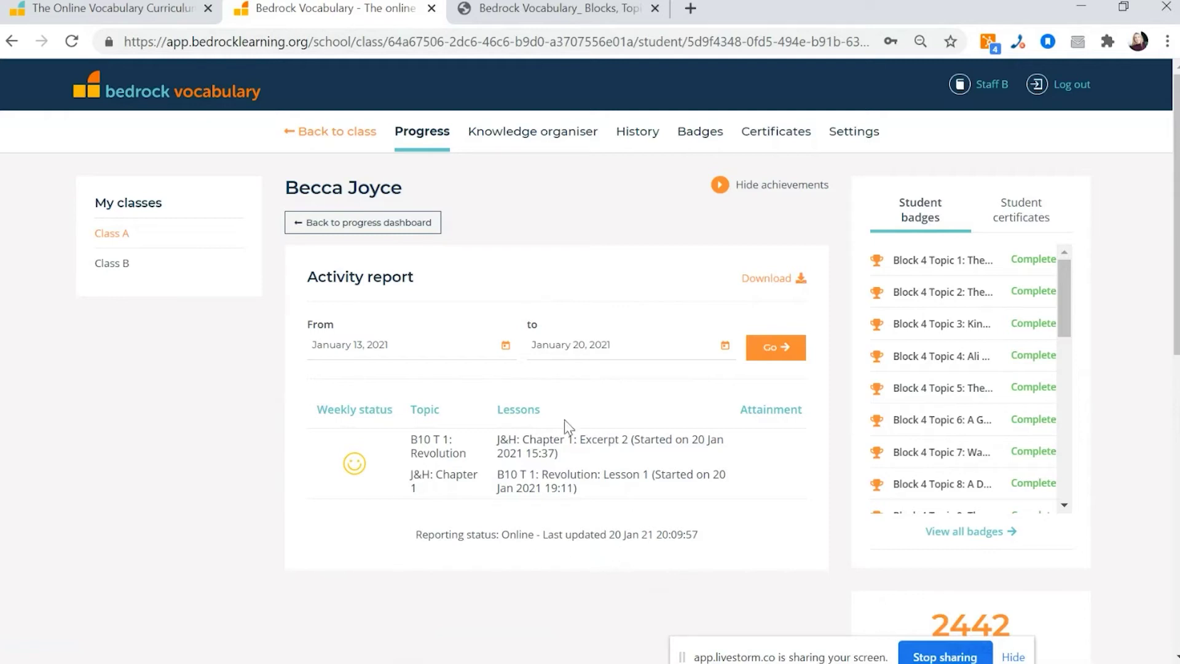
click(356, 228)
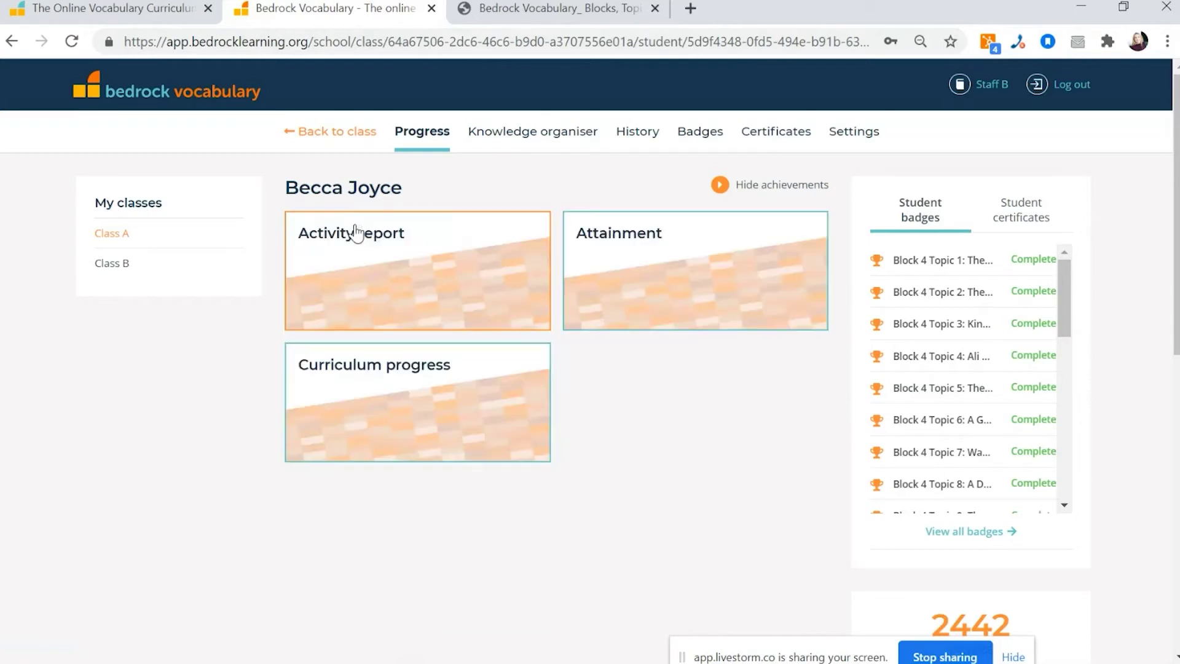
- Rerun the student's Attainment report with the start date moved back to August 1, 2019
click(662, 277)
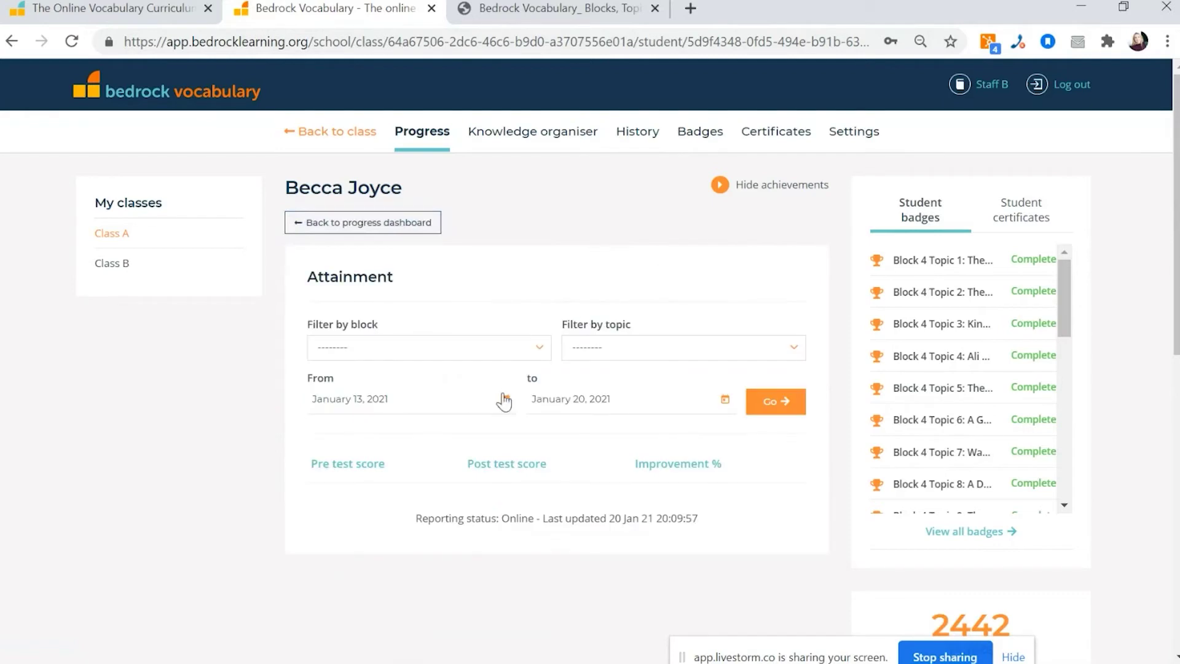
click(505, 399)
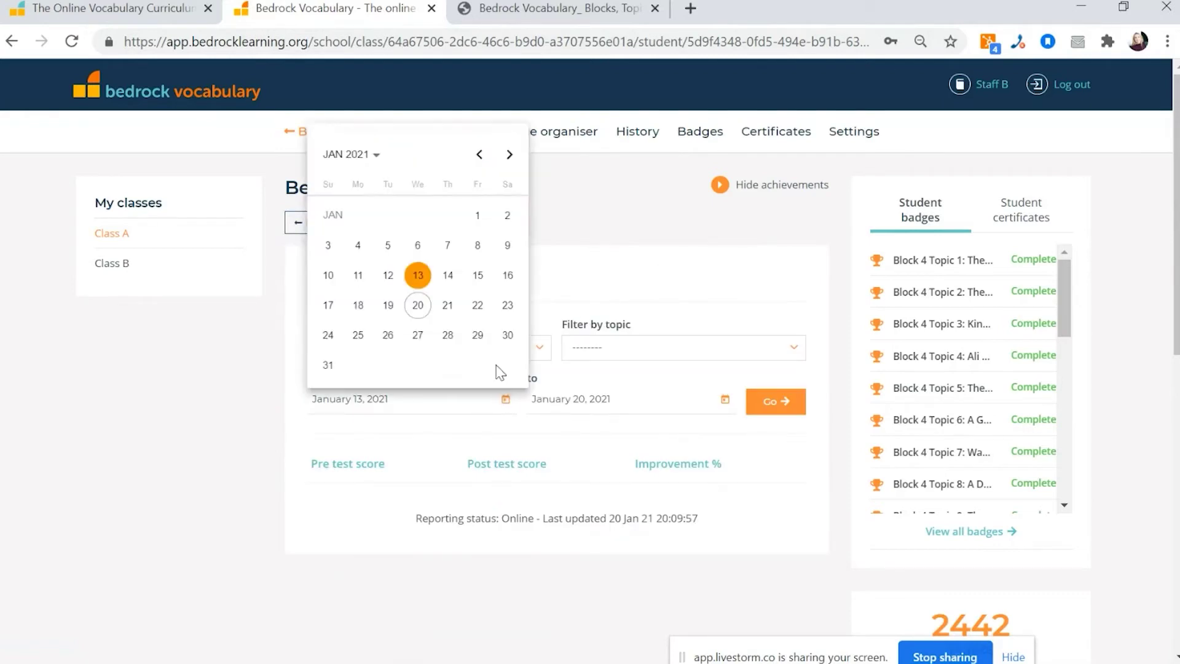
double_click(479, 154)
double_click(479, 154)
double_click(479, 155)
double_click(480, 154)
double_click(480, 154)
double_click(479, 154)
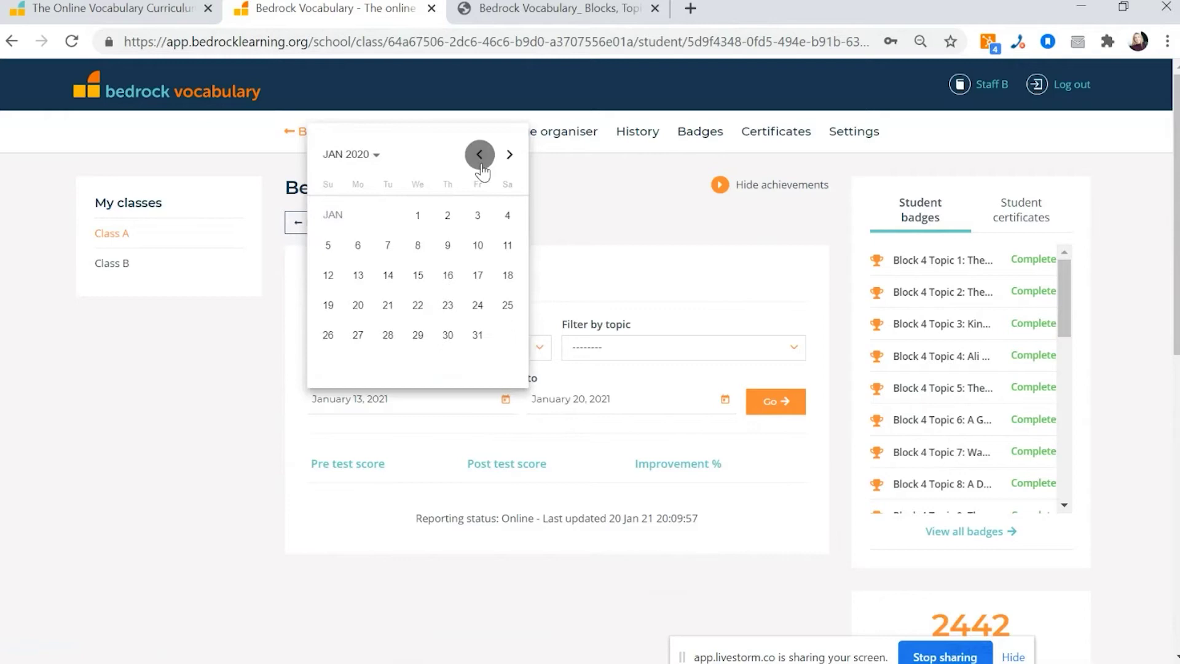
double_click(480, 154)
click(480, 154)
double_click(479, 155)
click(460, 217)
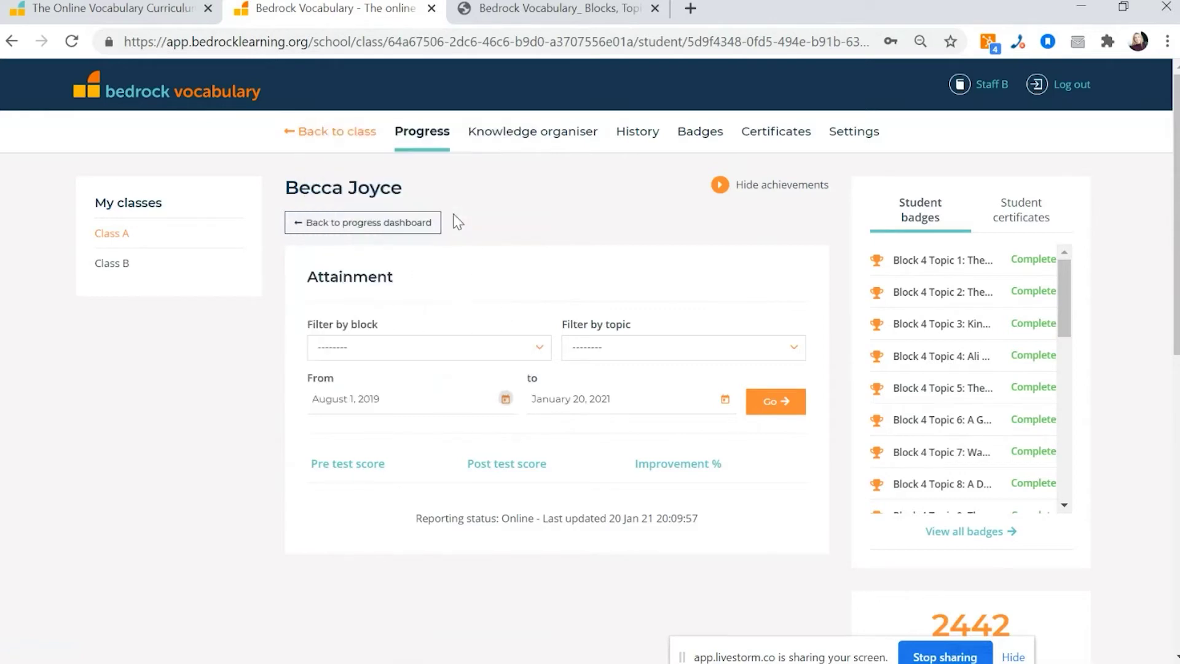
click(773, 401)
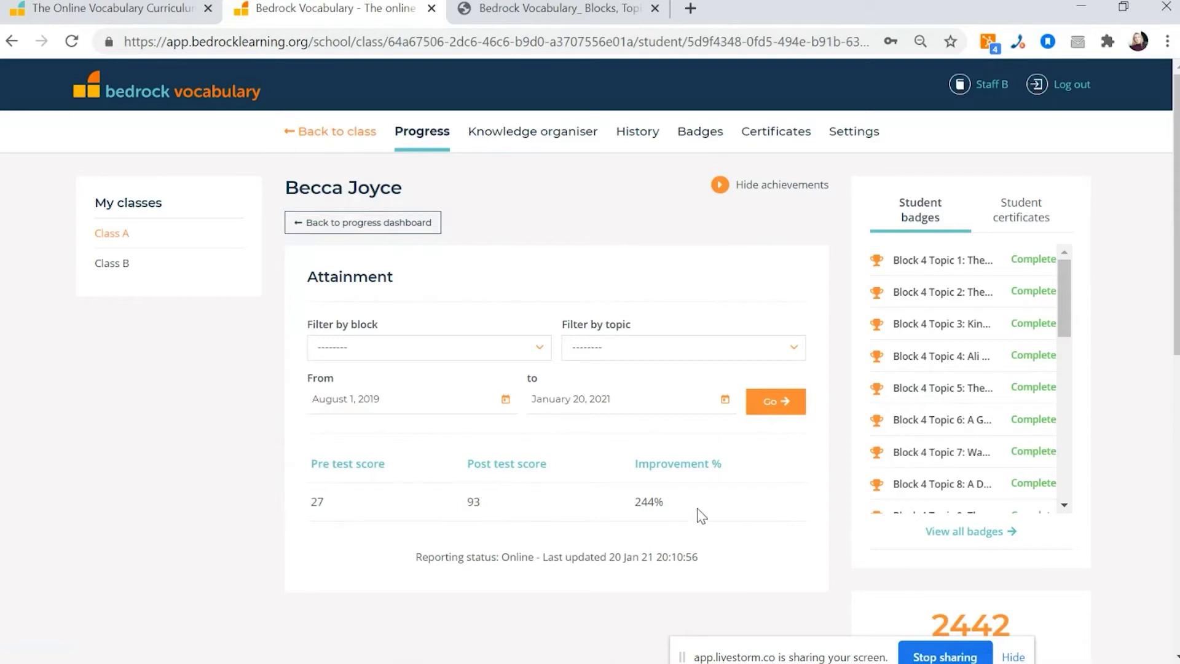
- Expand the A words in the student's Knowledge organiser and open the word card for 'accumulate'
click(578, 149)
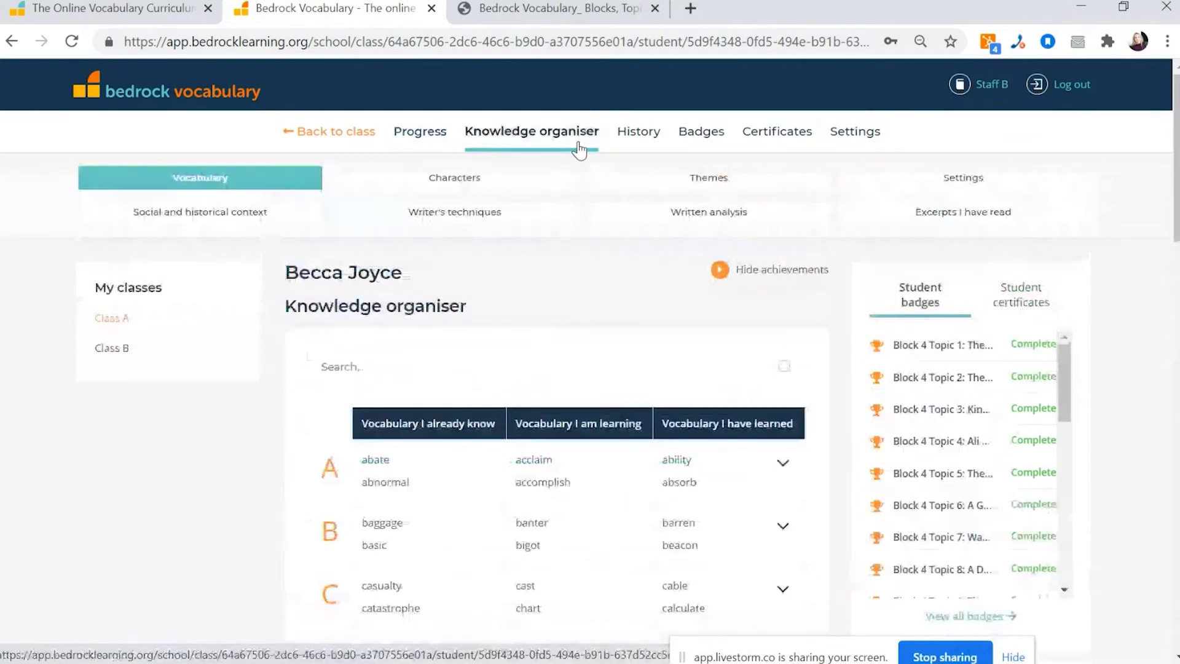
scroll(785, 284, down, 3)
click(783, 278)
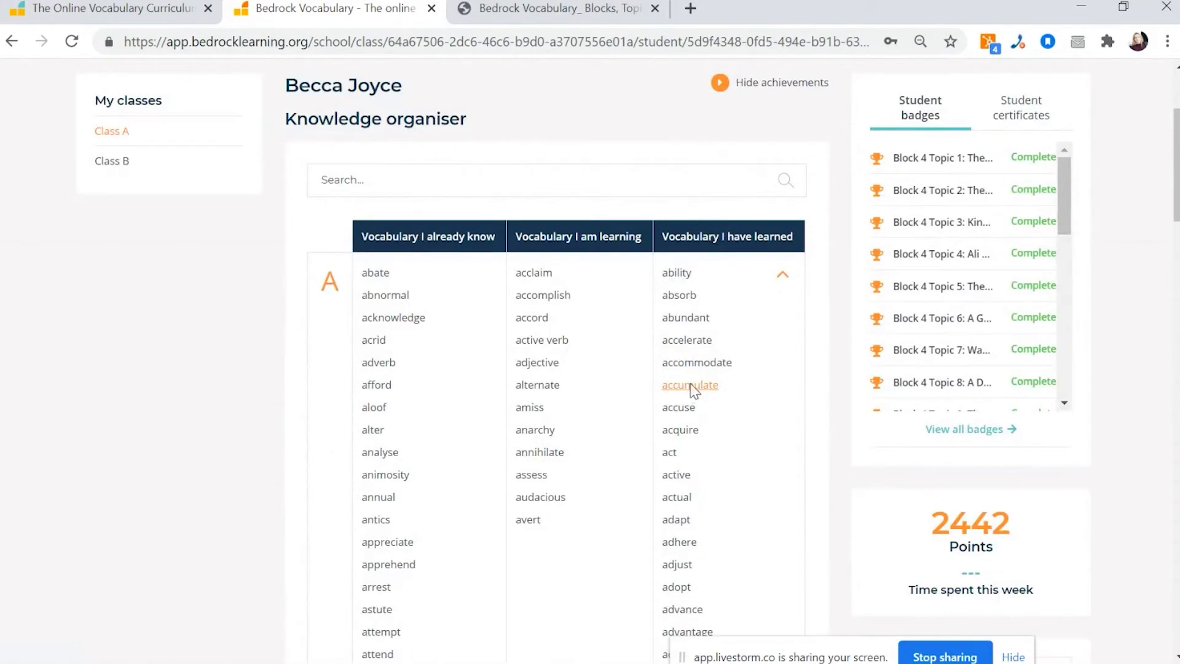
click(691, 385)
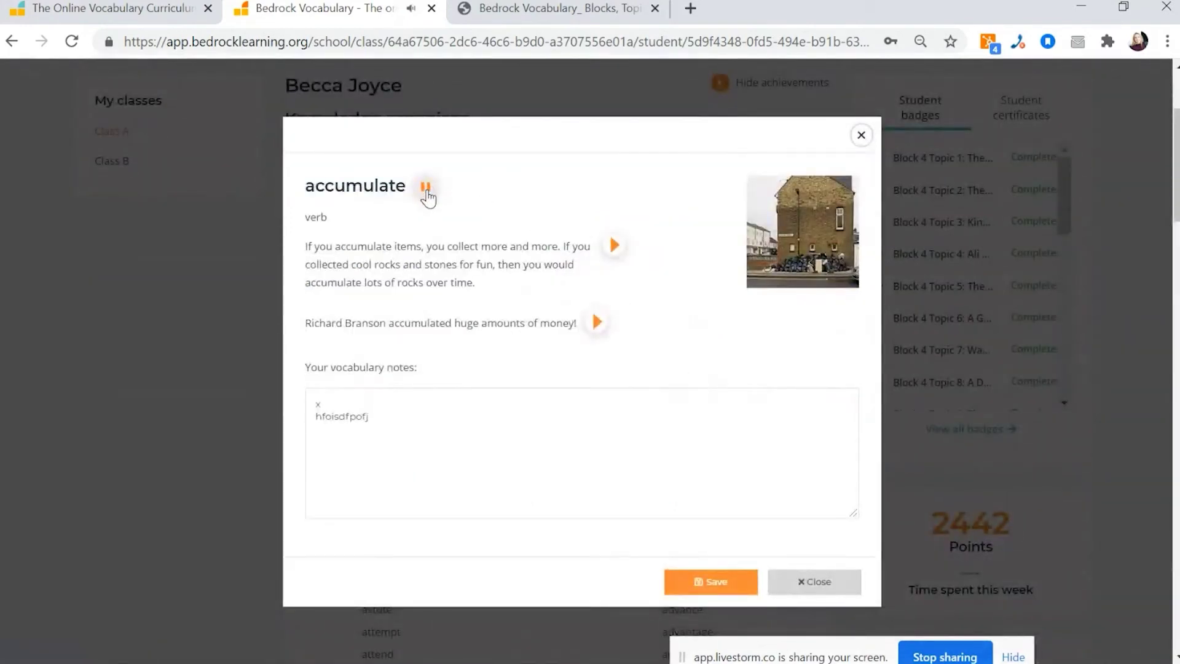
- Add a new line reading 'Well done' beneath the existing notes on the accumulate card
drag(455, 405, 308, 395)
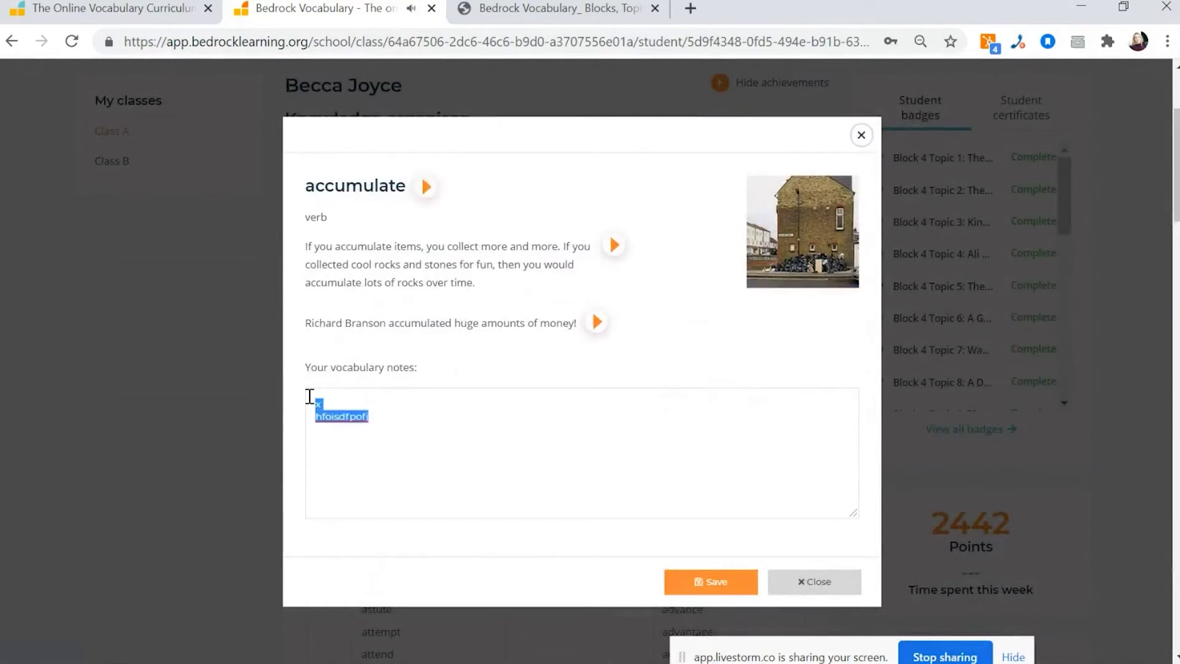
click(414, 424)
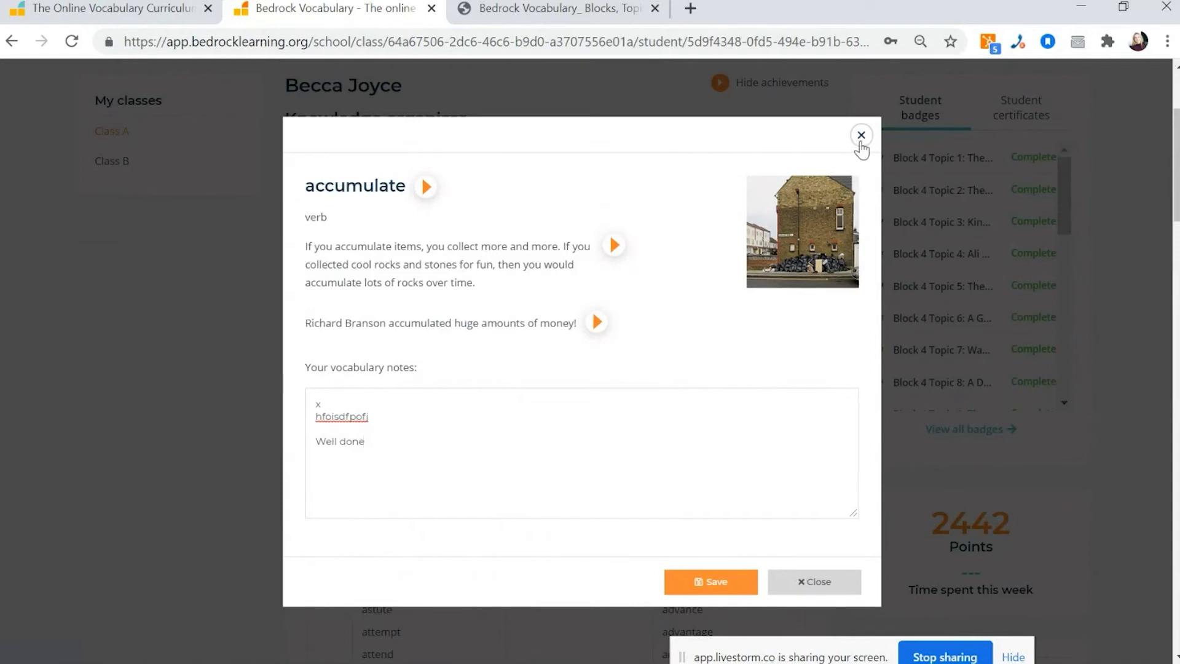
- Close the accumulate card, browse the Knowledge organiser word columns, and return to the Progress overview
click(812, 589)
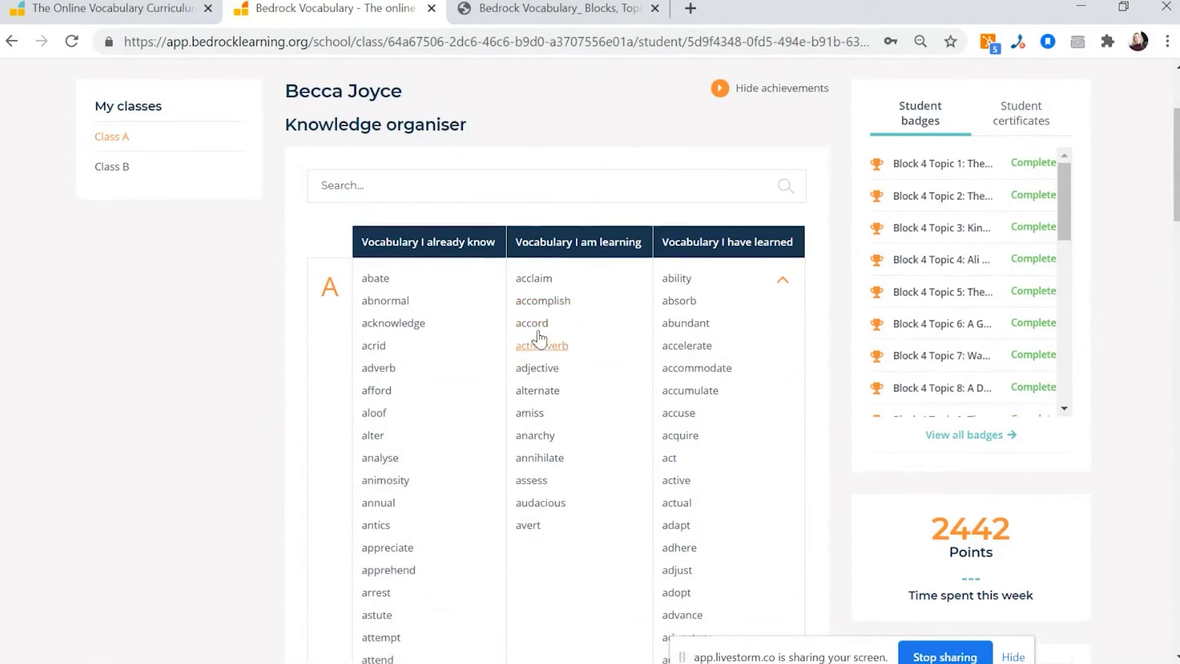
scroll(553, 338, up, 3)
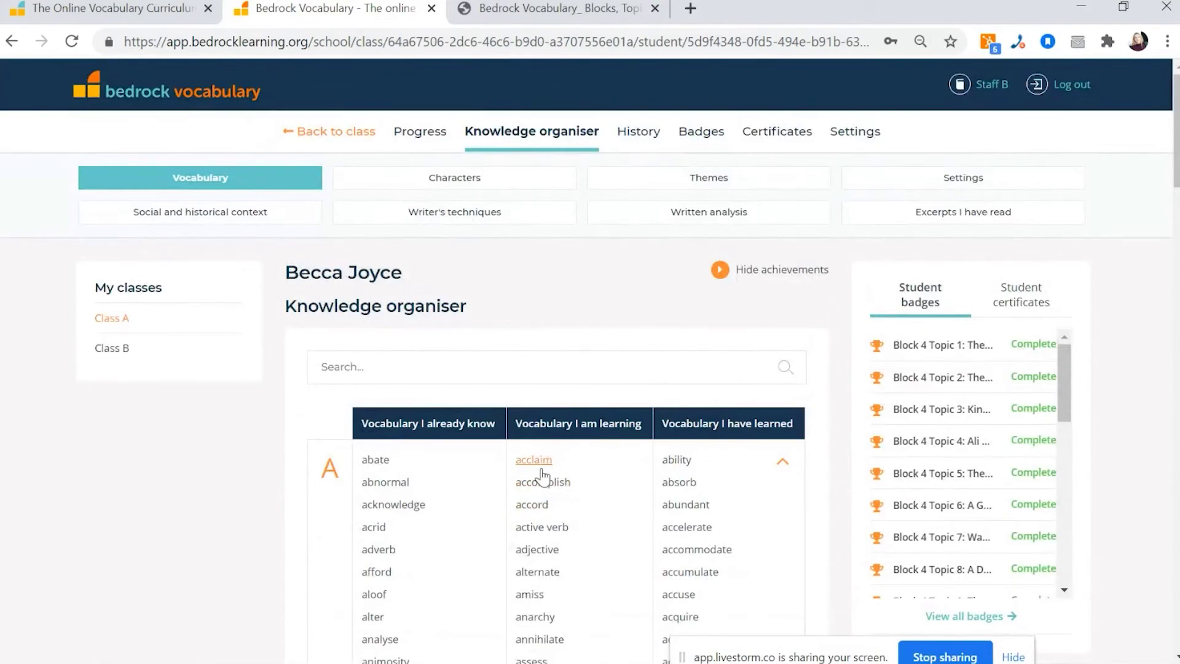
scroll(542, 475, down, 3)
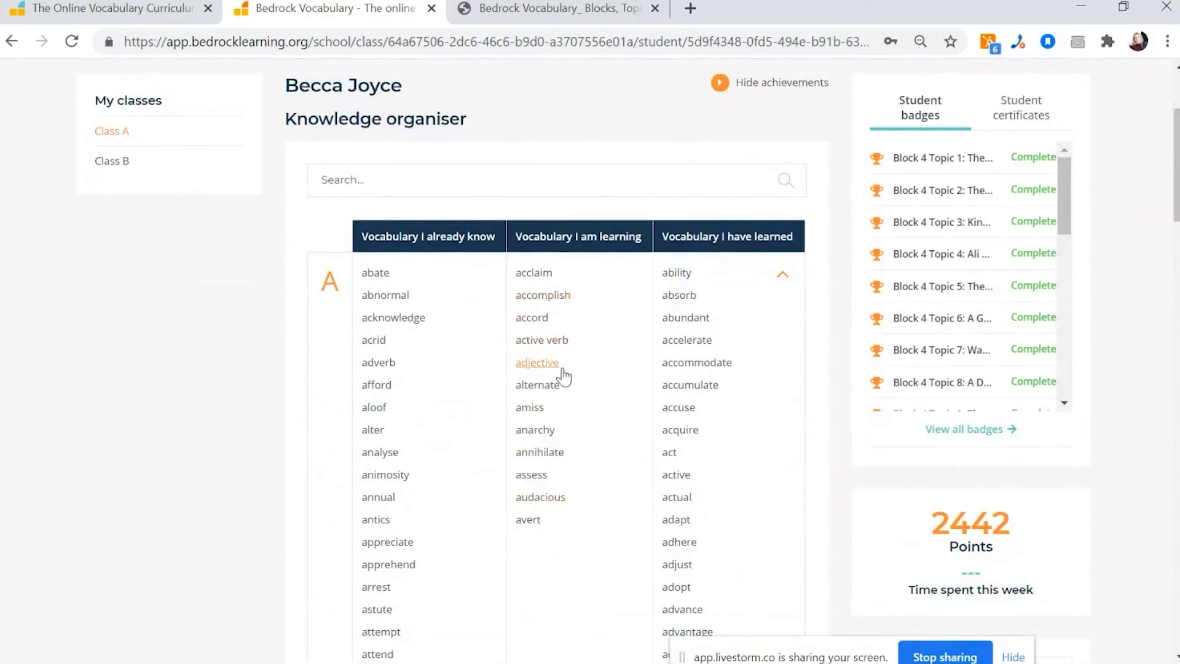
scroll(563, 374, up, 2)
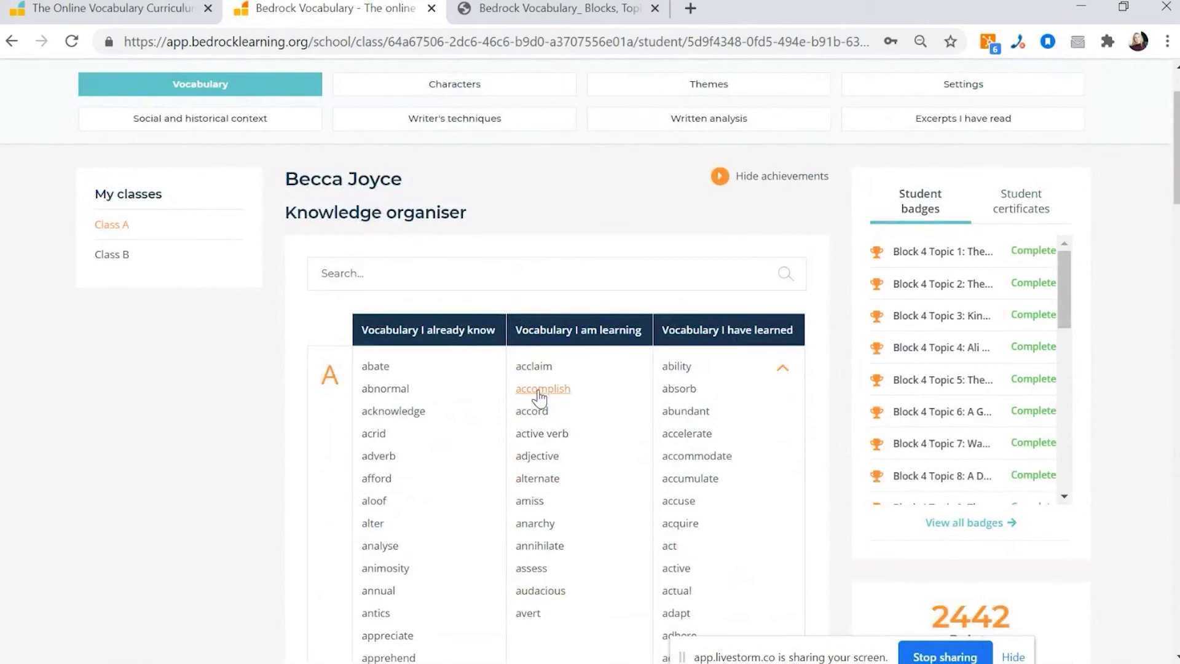
scroll(540, 398, up, 2)
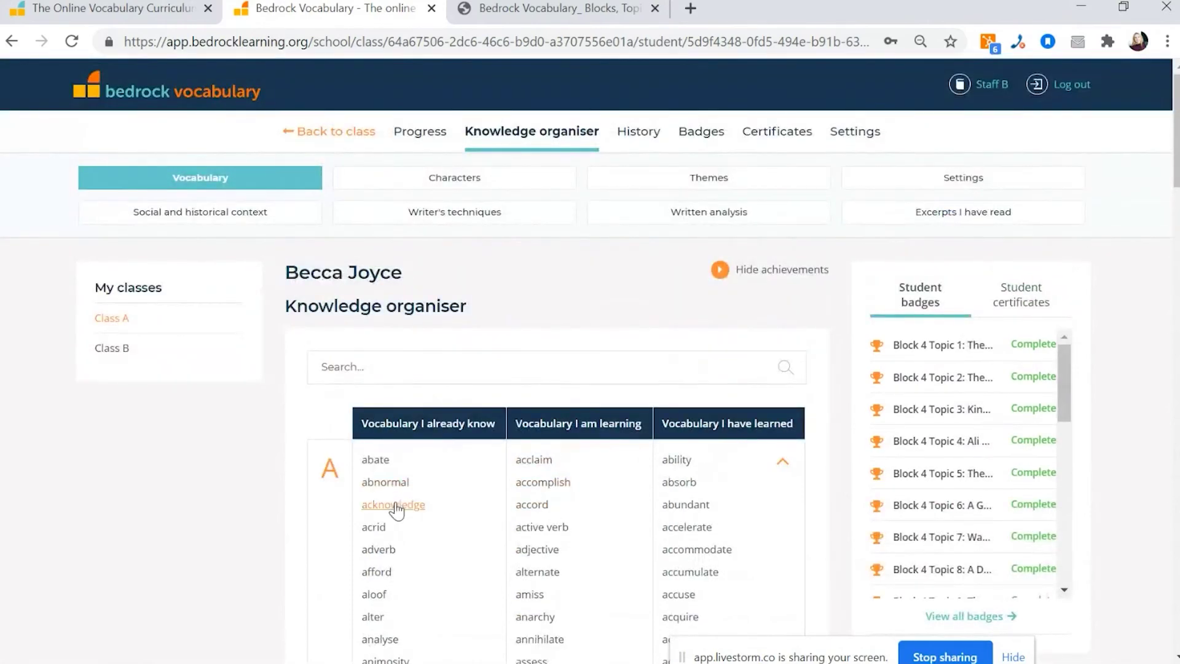
scroll(396, 507, down, 2)
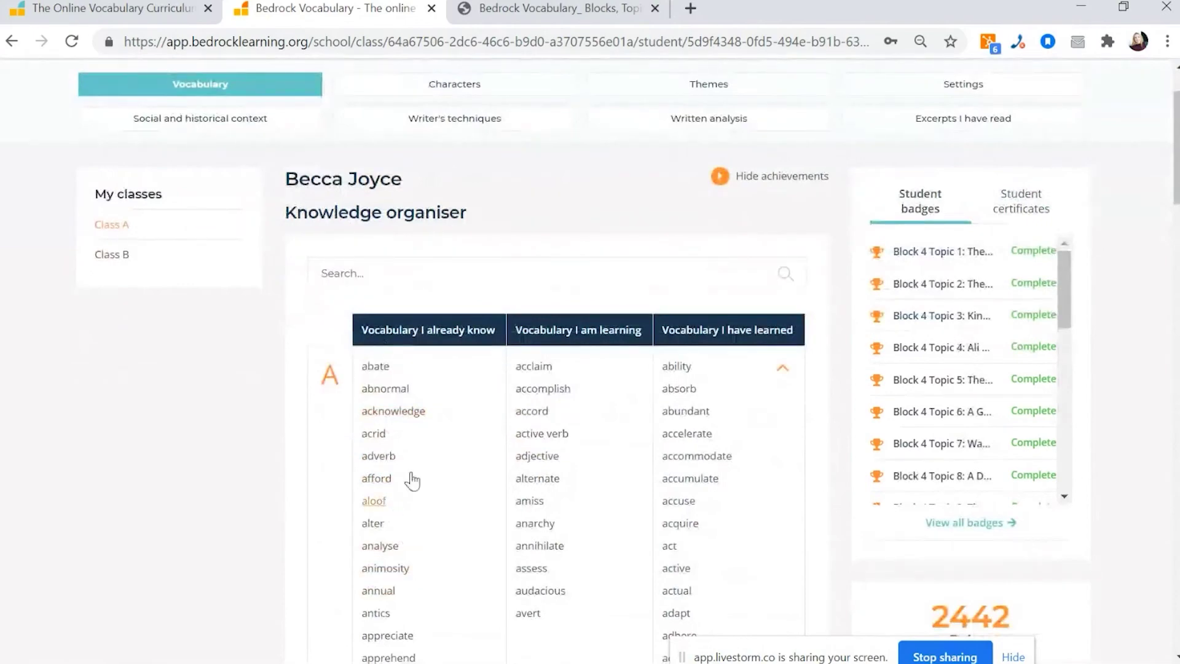
scroll(400, 458, down, 8)
scroll(403, 456, up, 8)
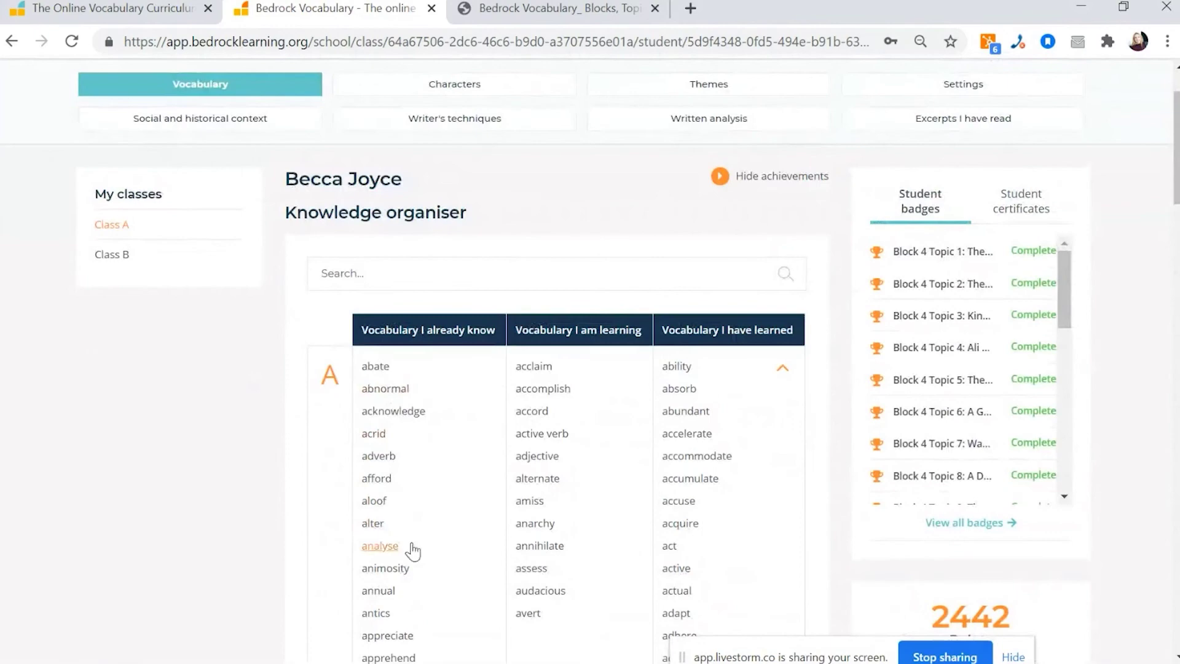
scroll(408, 526, up, 2)
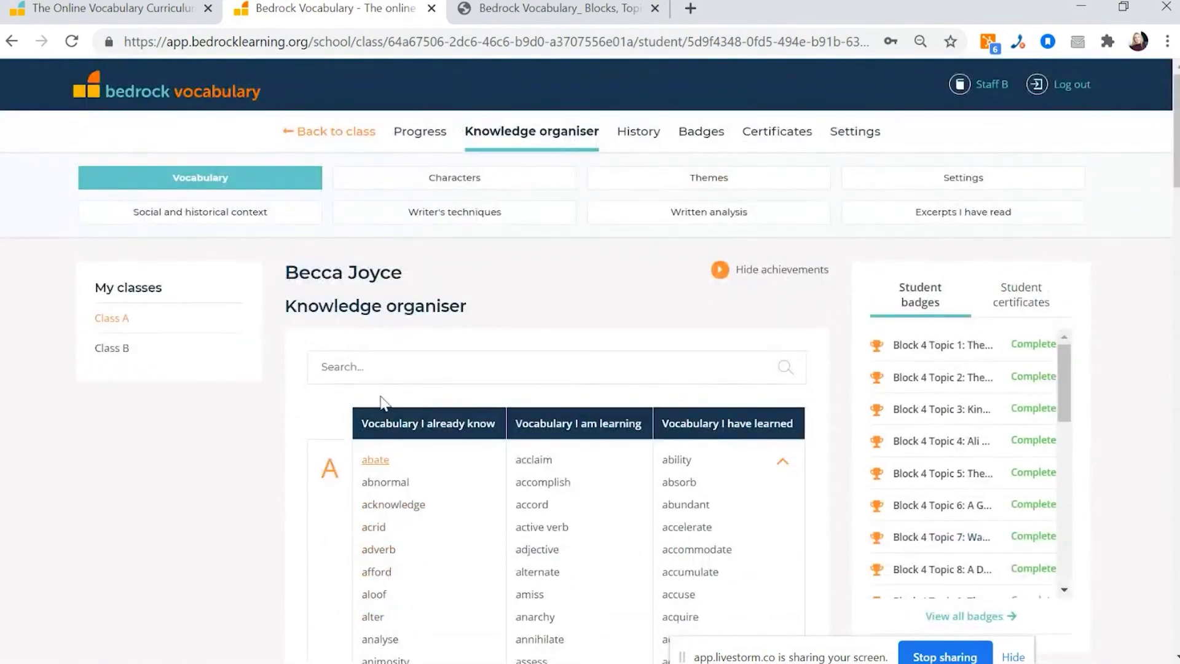
click(438, 137)
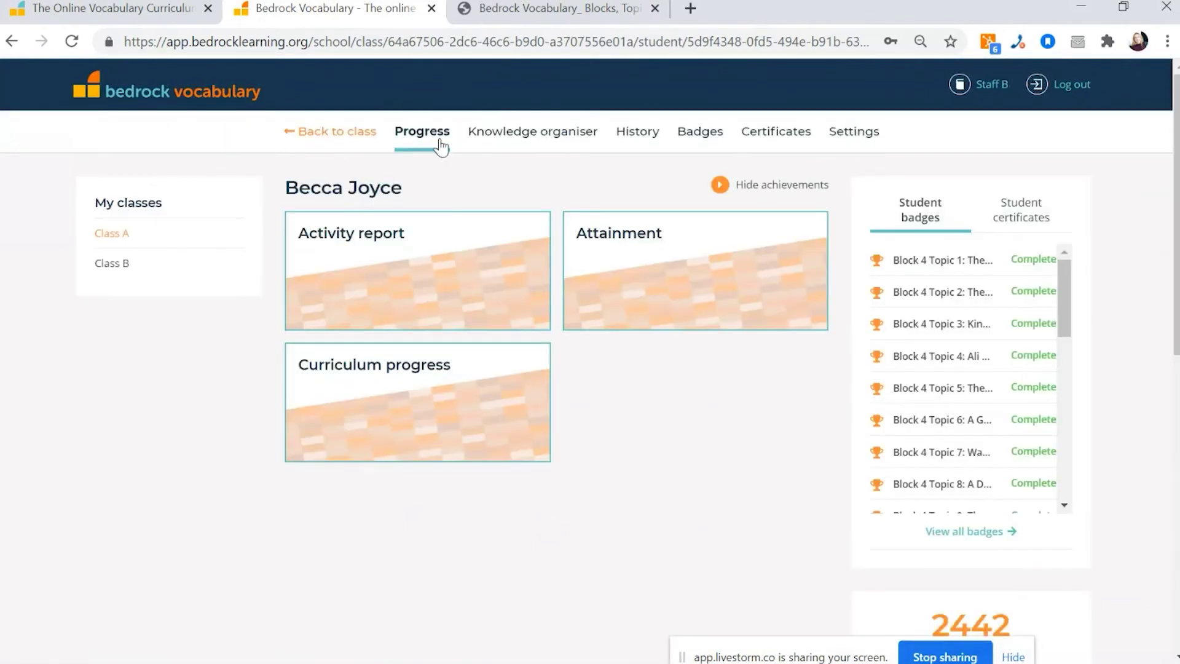
- View the curriculum progress table showing Block 7 completed, Block 10 active and three courses available
click(462, 420)
scroll(412, 356, down, 2)
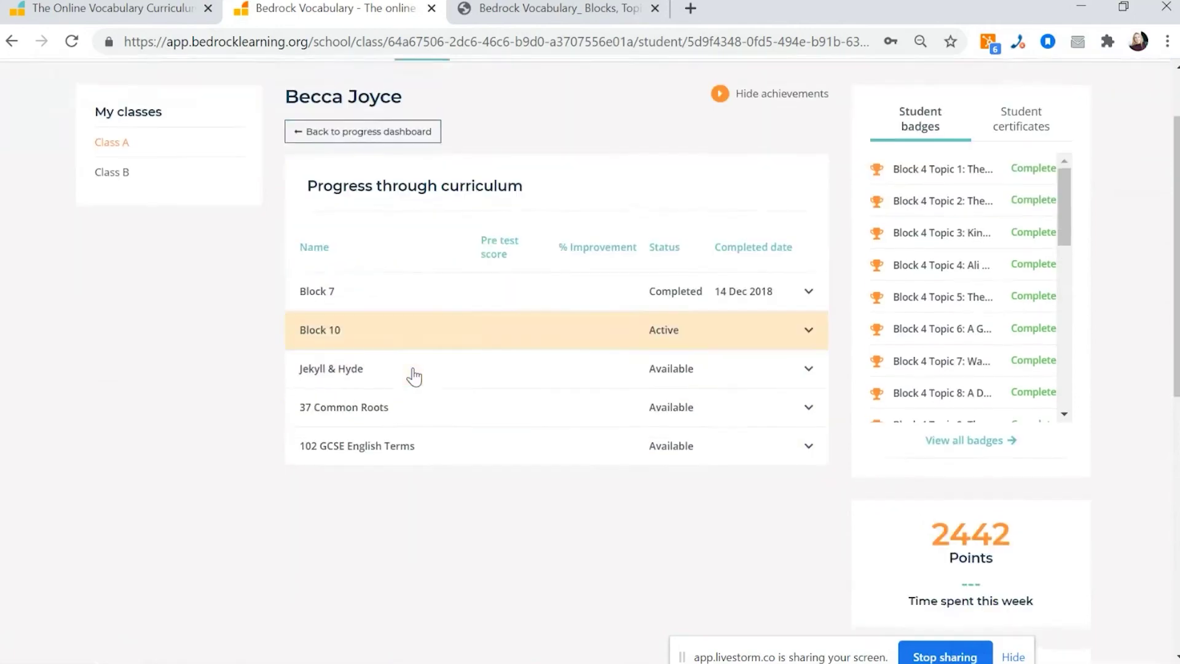
scroll(411, 403, up, 2)
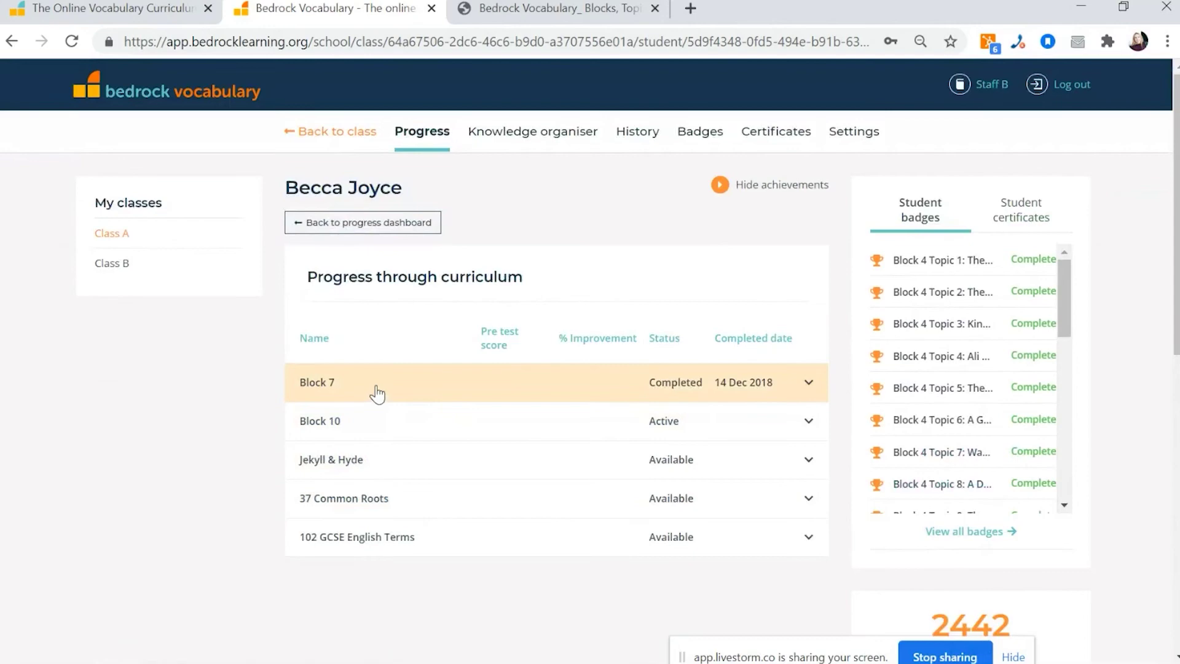
click(578, 9)
scroll(342, 243, down, 2)
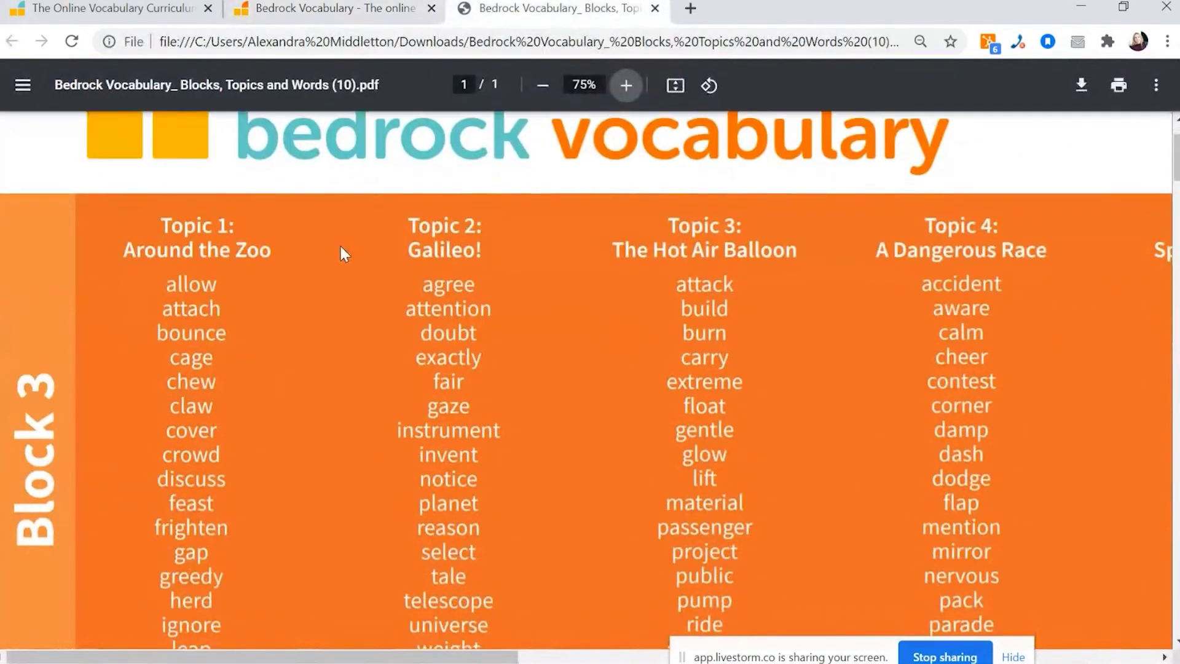
scroll(339, 243, up, 2)
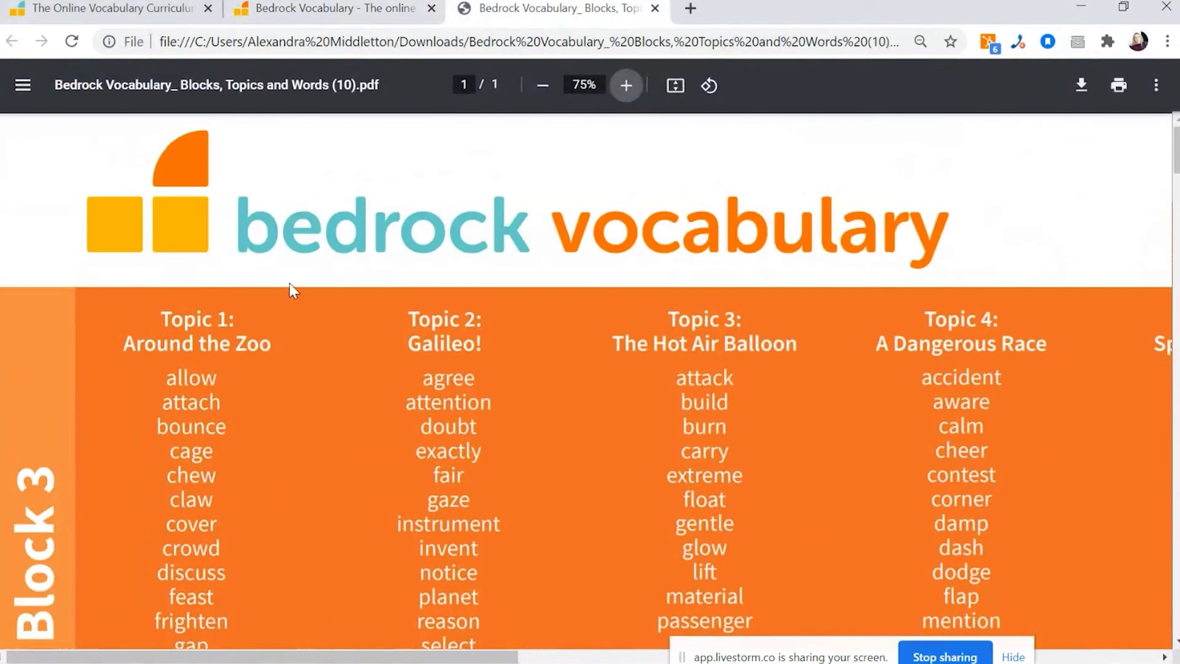
scroll(146, 382, down, 2)
scroll(146, 382, down, 20)
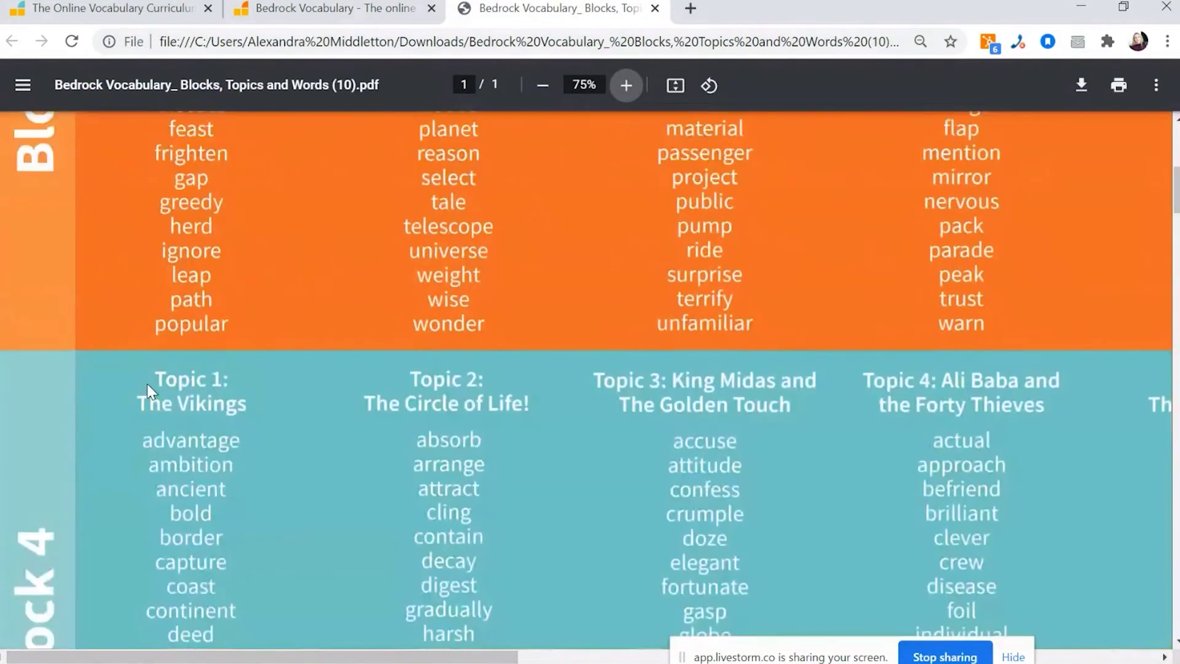
scroll(147, 385, down, 20)
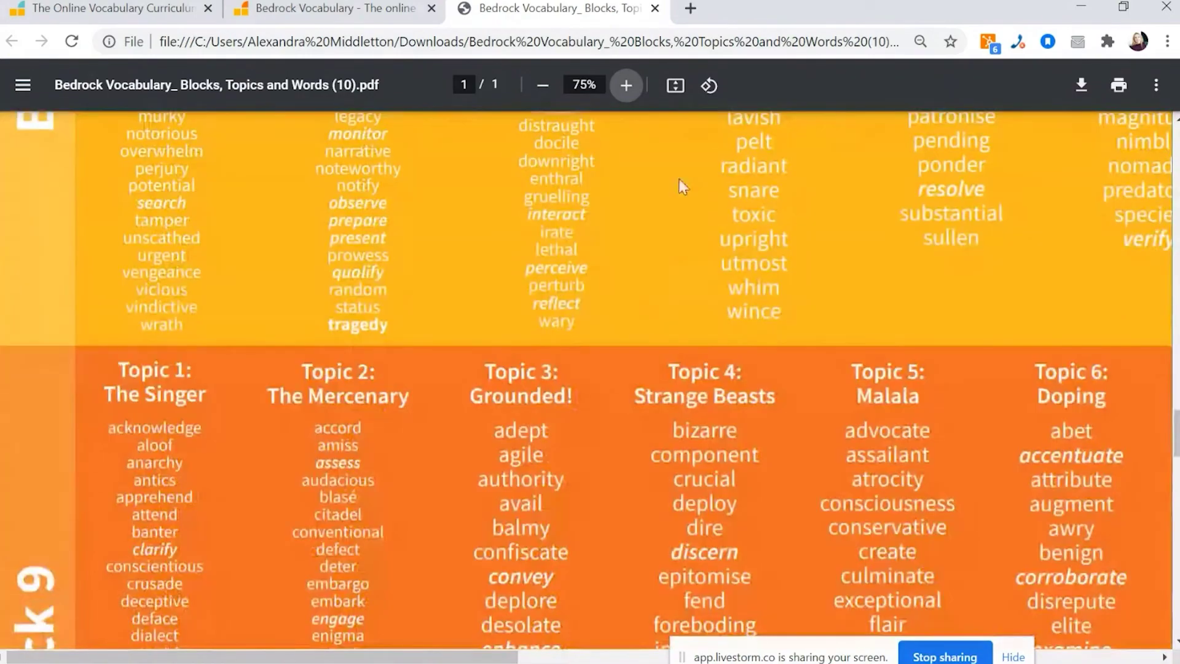
click(675, 86)
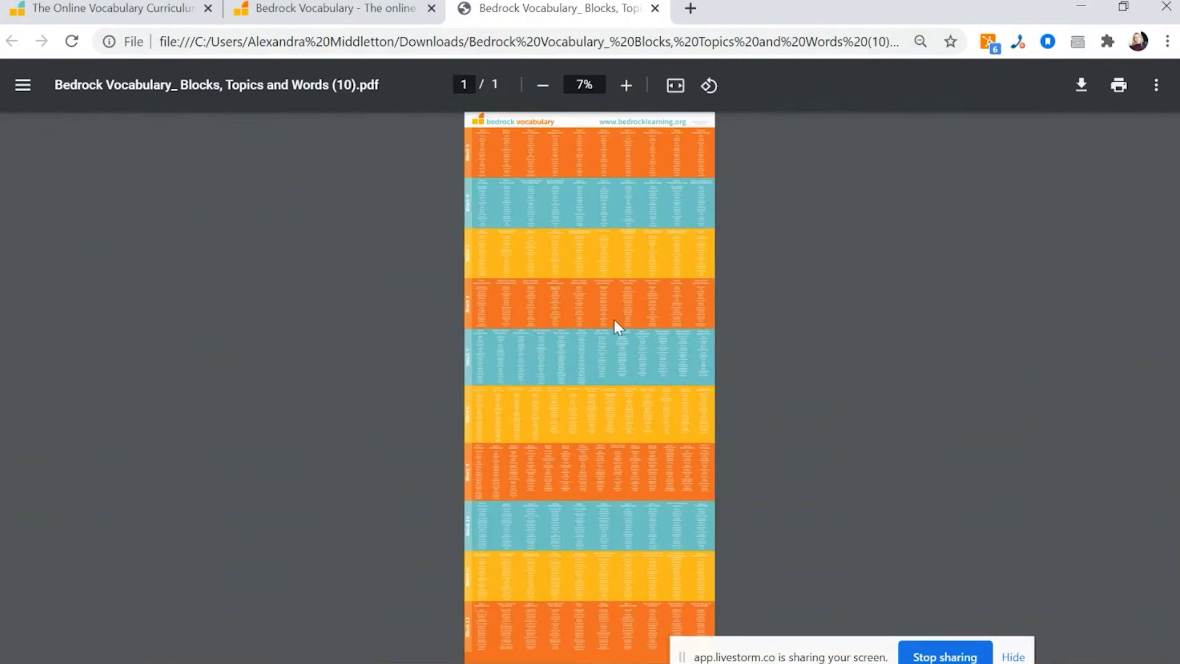
click(626, 86)
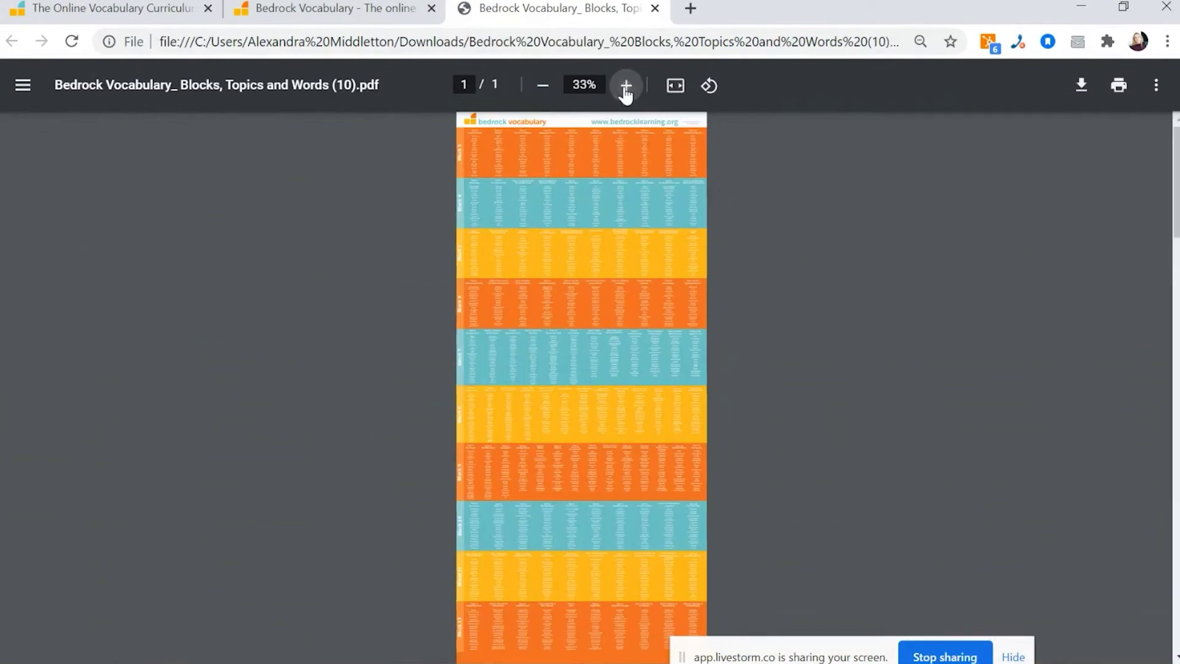
click(625, 86)
click(626, 87)
click(626, 86)
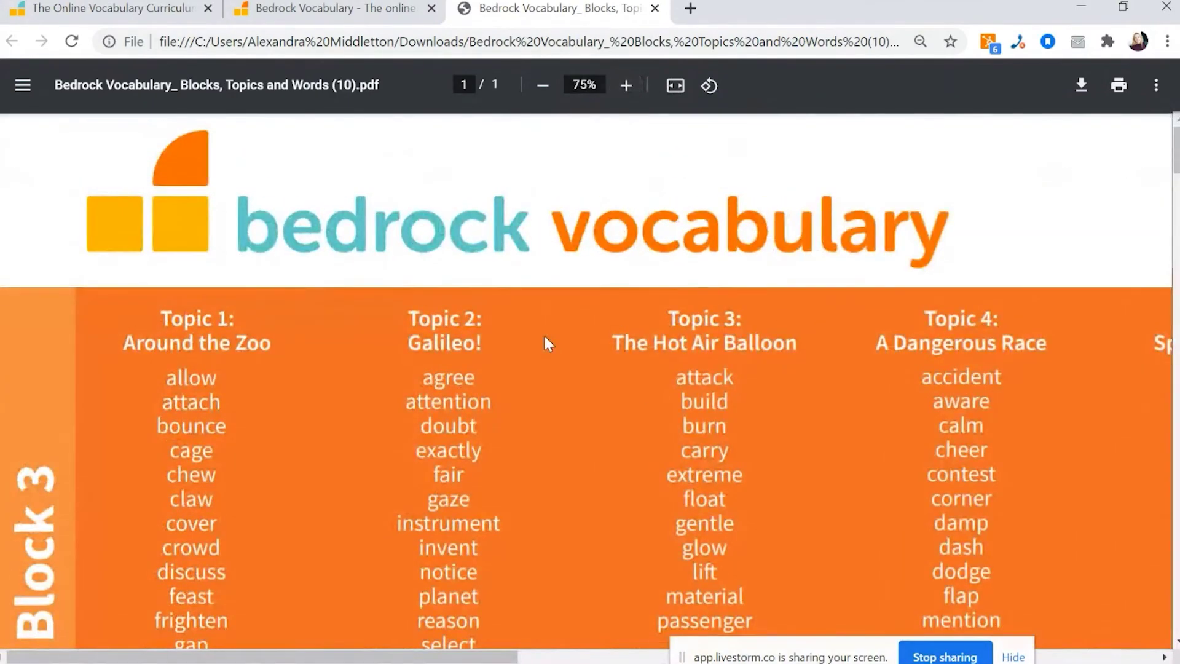
scroll(523, 348, down, 3)
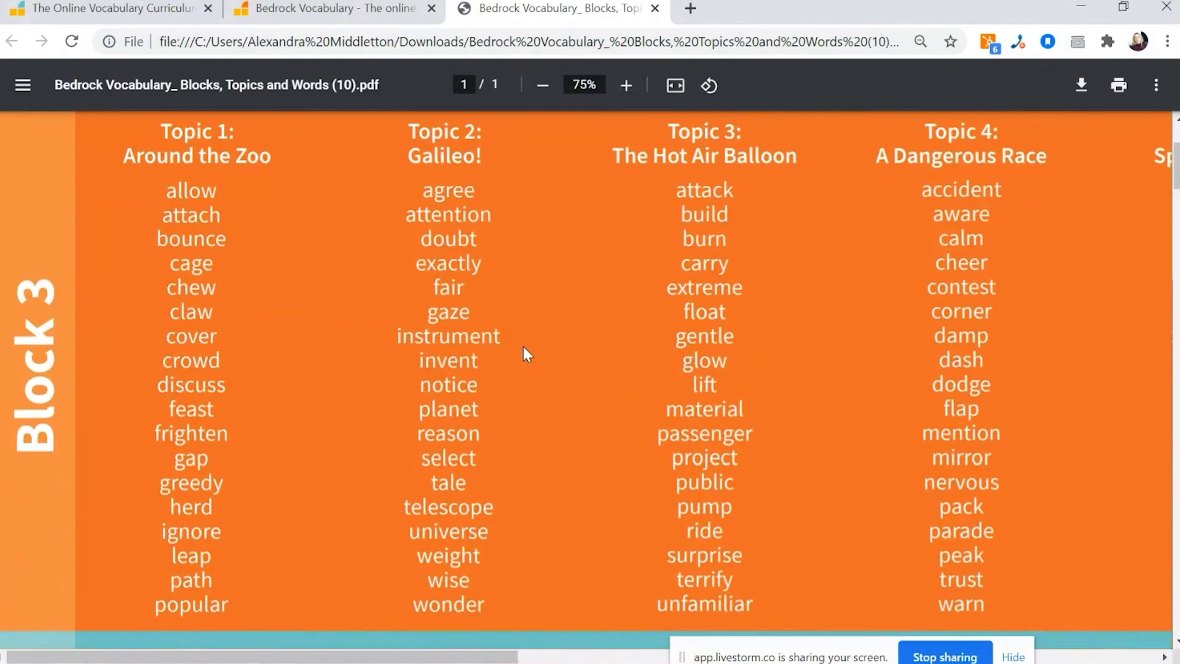
scroll(523, 348, down, 12)
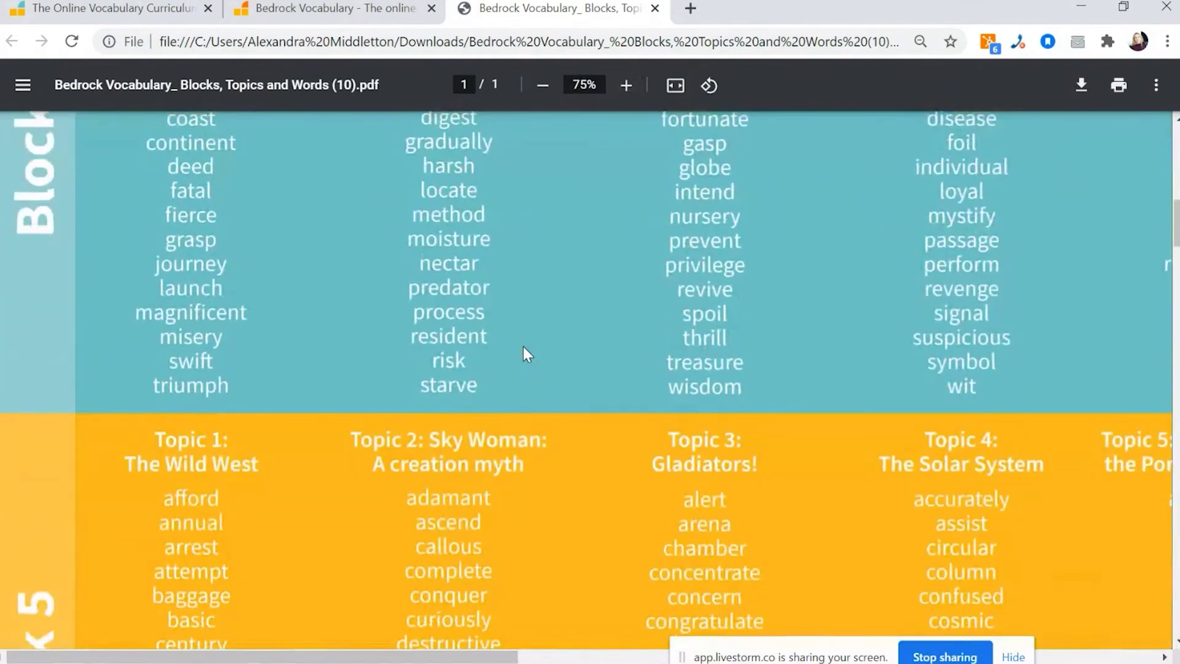
scroll(523, 354, up, 5)
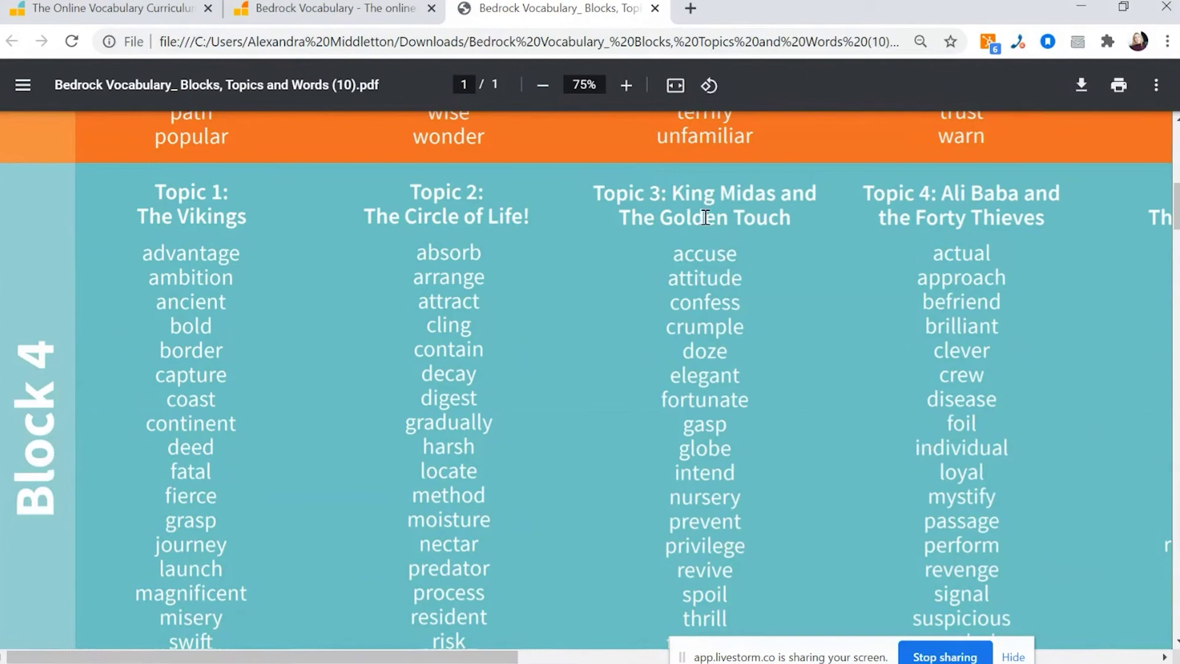
scroll(725, 252, down, 2)
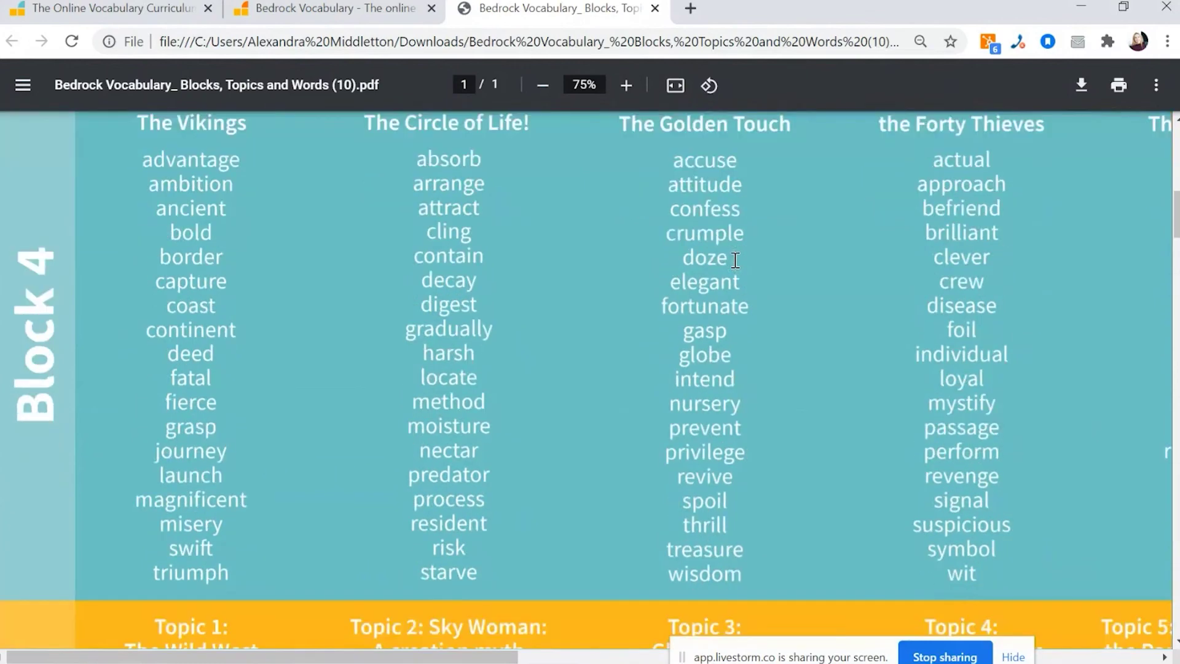
scroll(707, 233, up, 2)
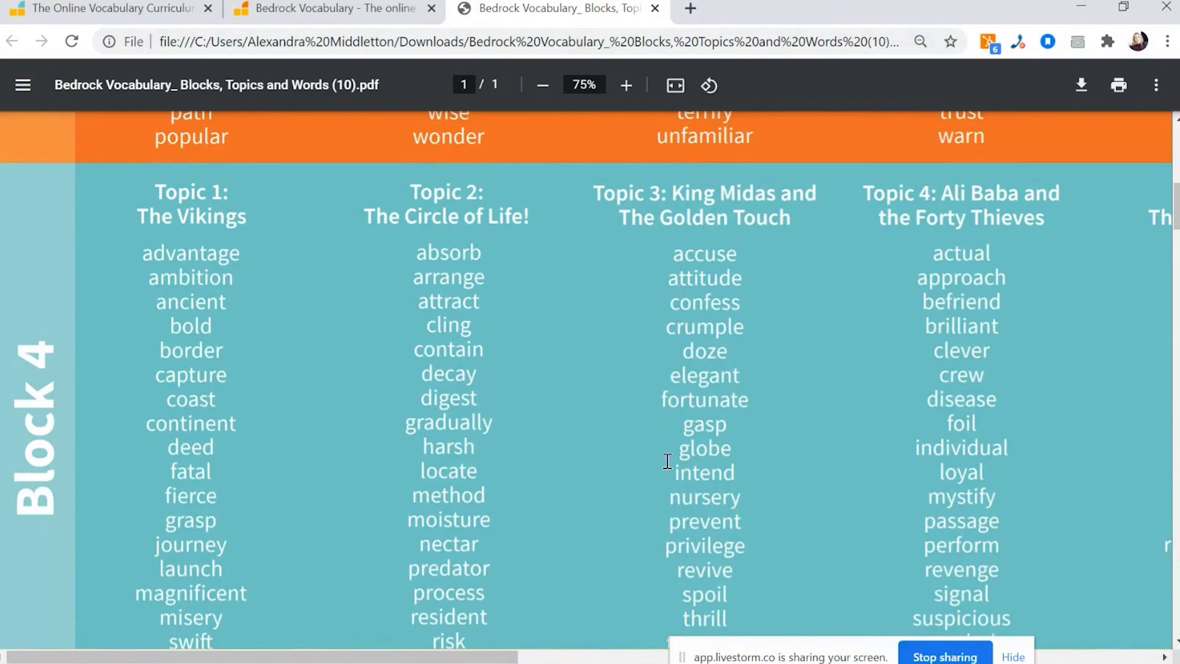
click(338, 8)
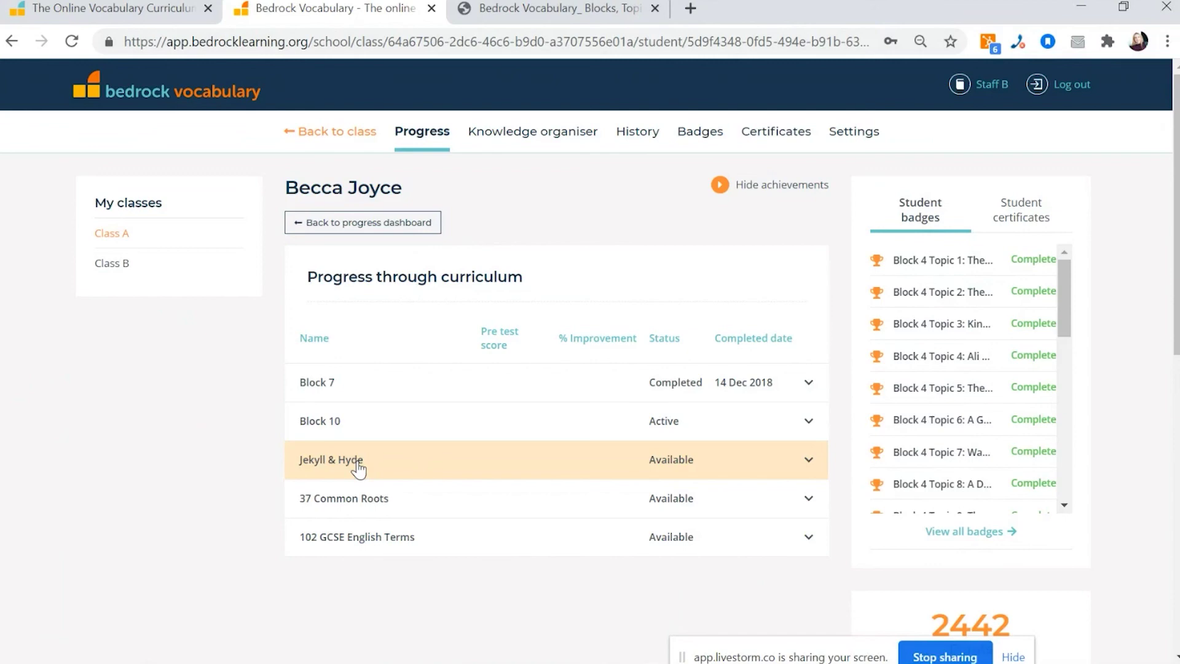
- Expand the 102 GCSE English Terms course to list its eight units, Unit 1 started
click(298, 544)
scroll(232, 509, down, 6)
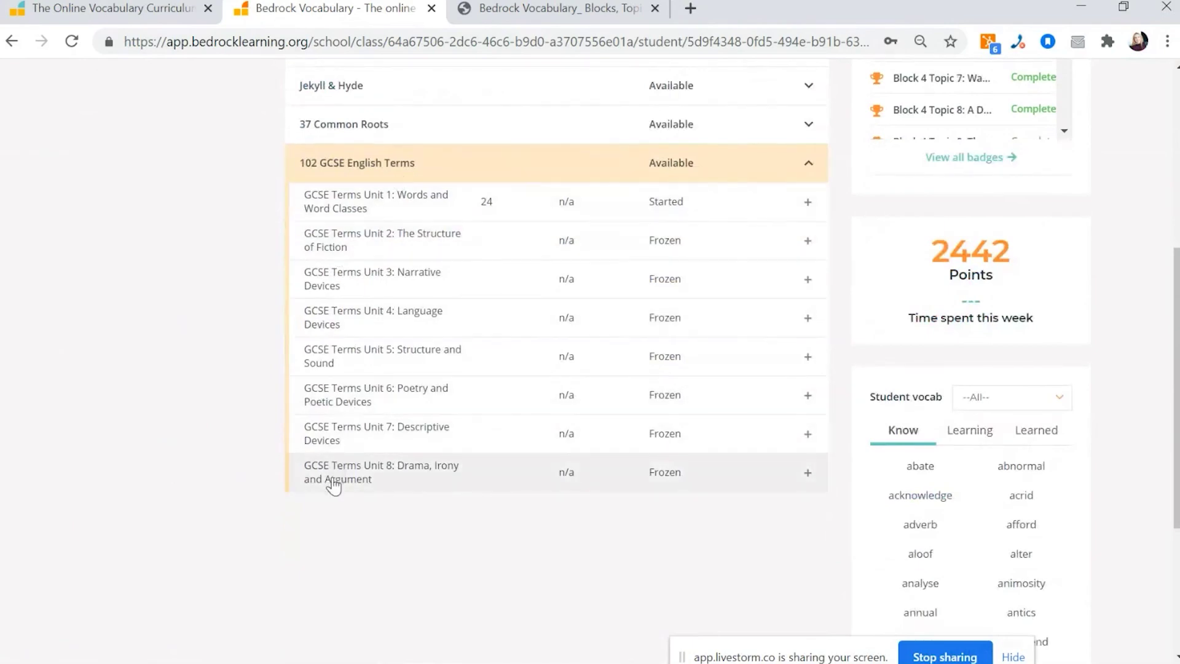
scroll(329, 482, up, 6)
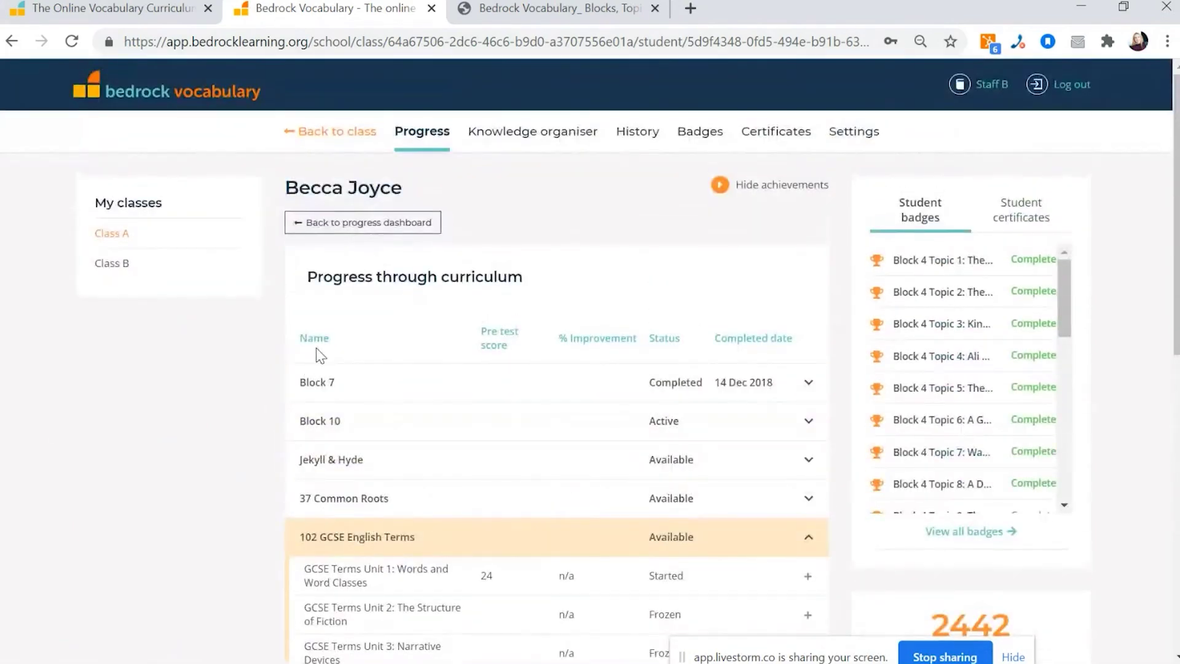